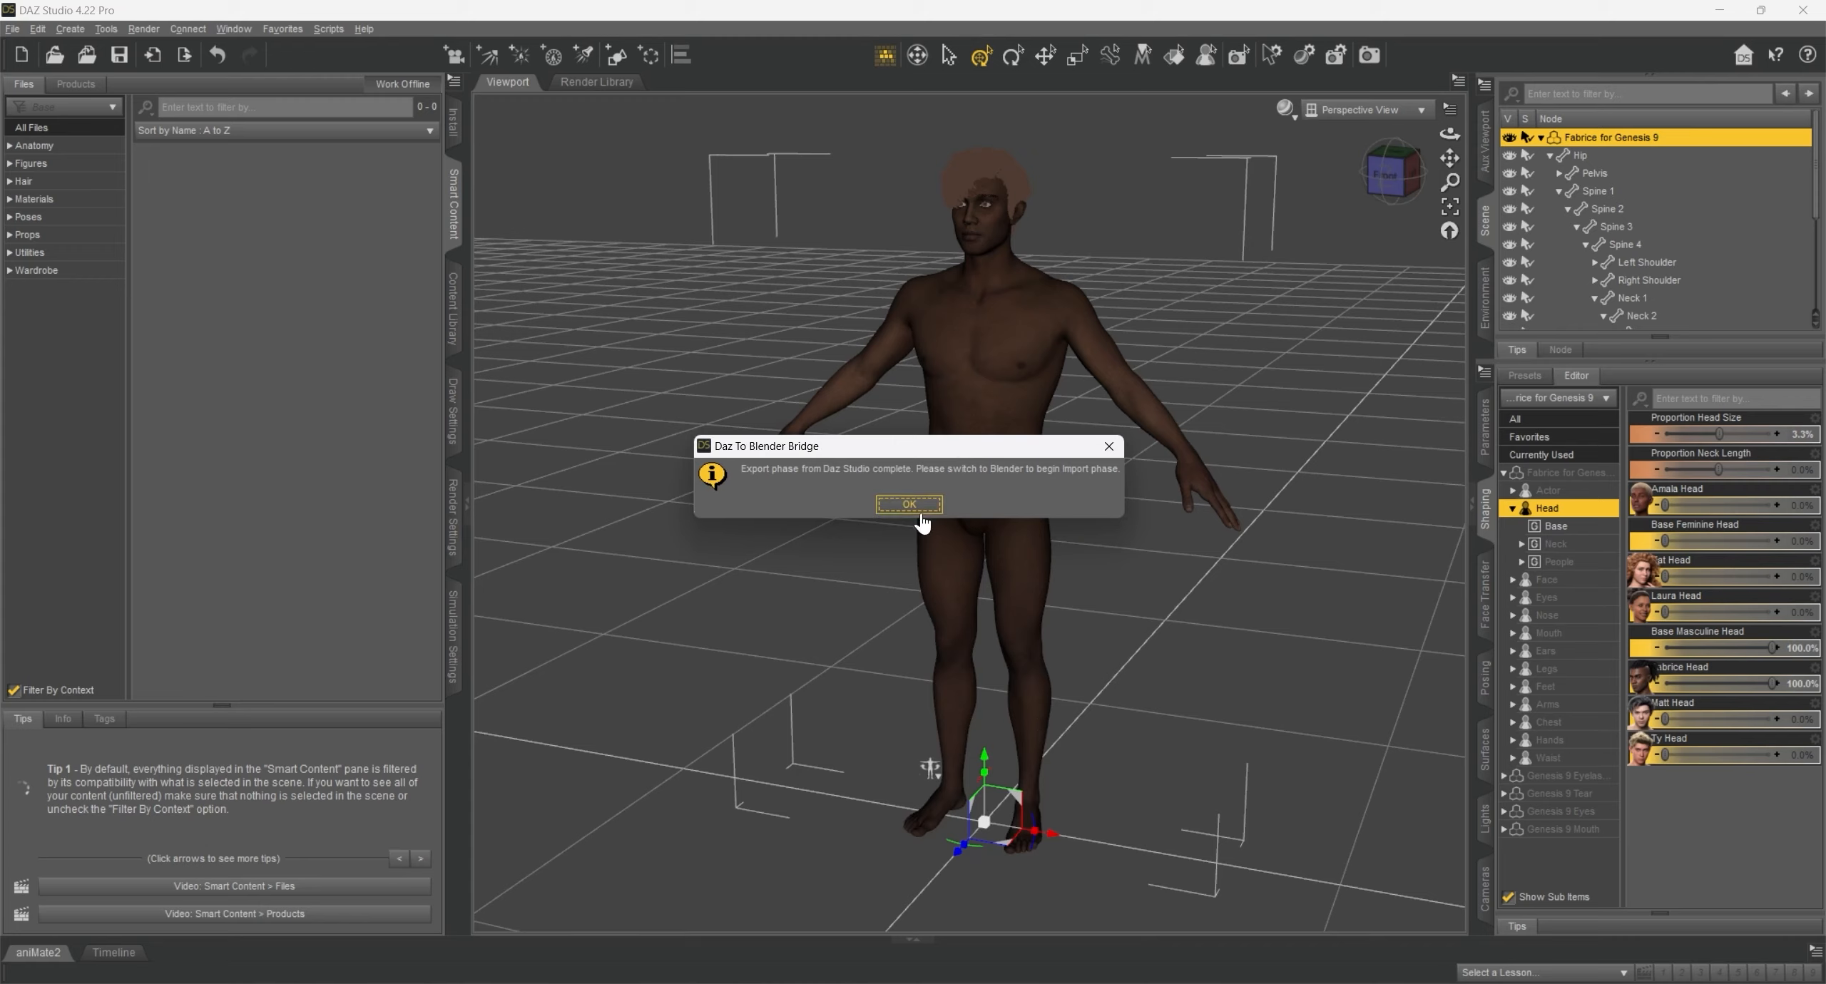
- Switch to Blender and delete the camera and light from the scene
key(alt+Tab)
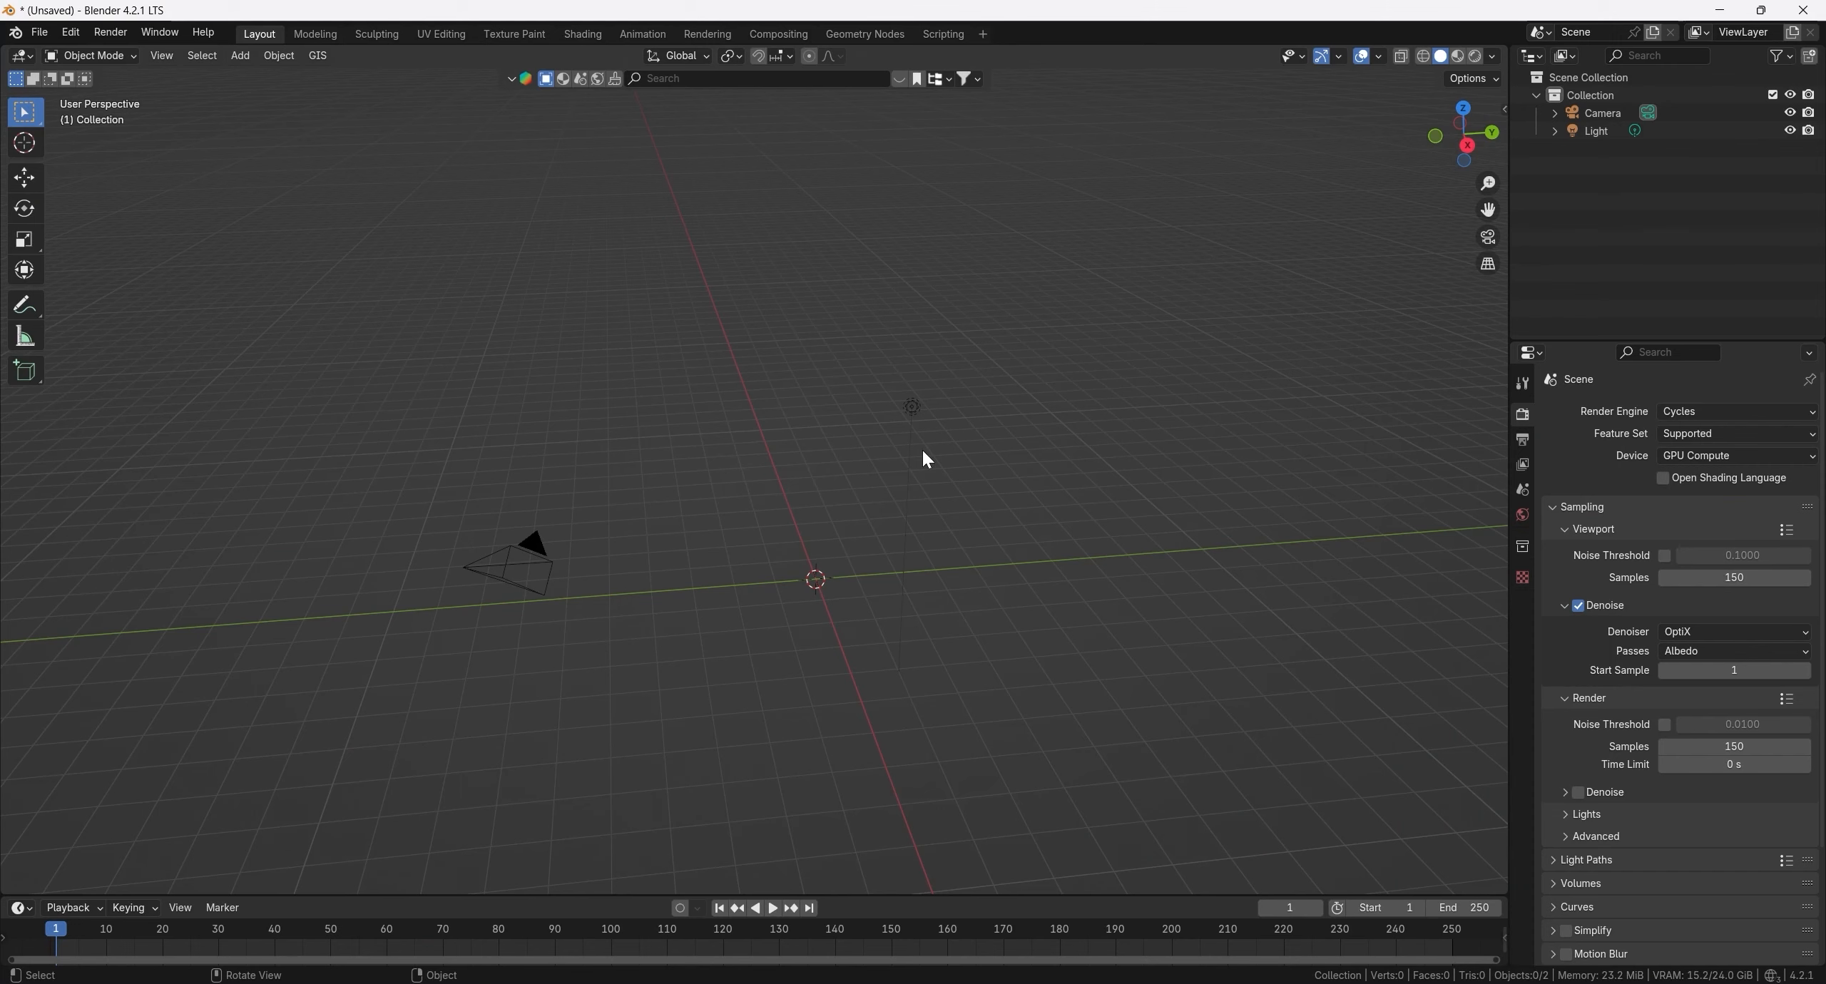
key(a)
key(x)
click(985, 467)
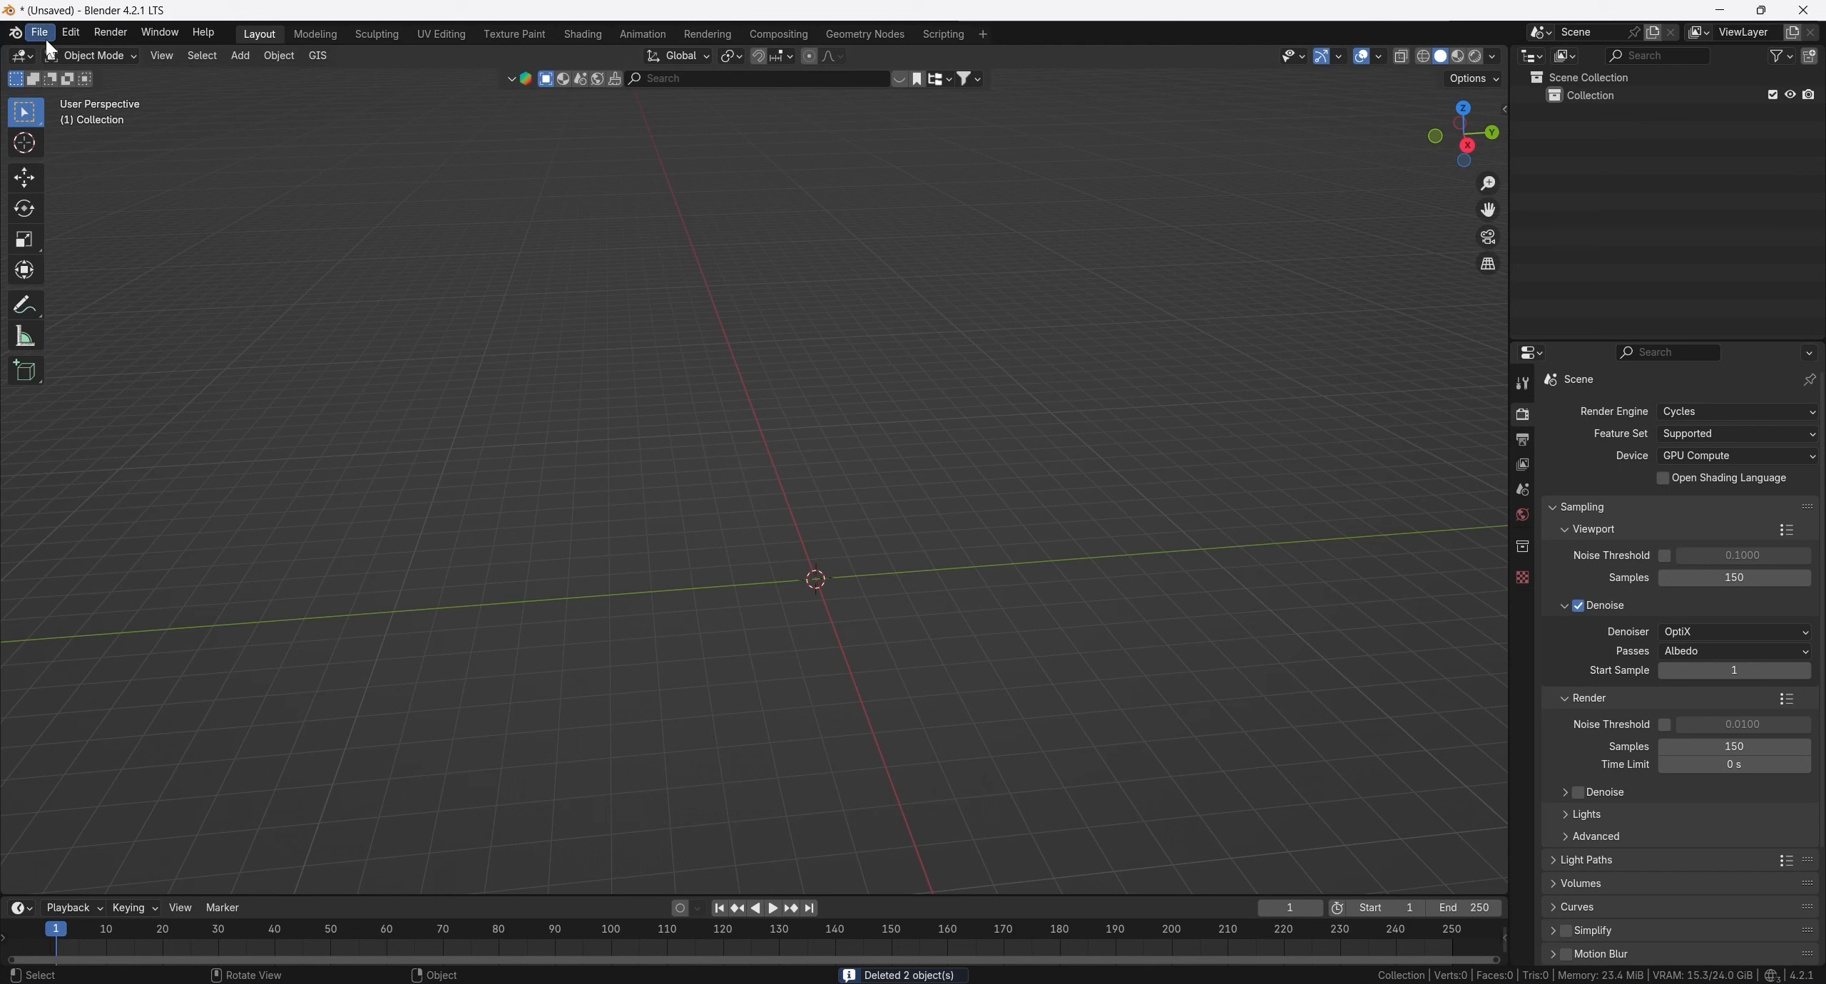
- Find the DazToBlender add-on in the preferences and enable it
click(65, 33)
click(114, 281)
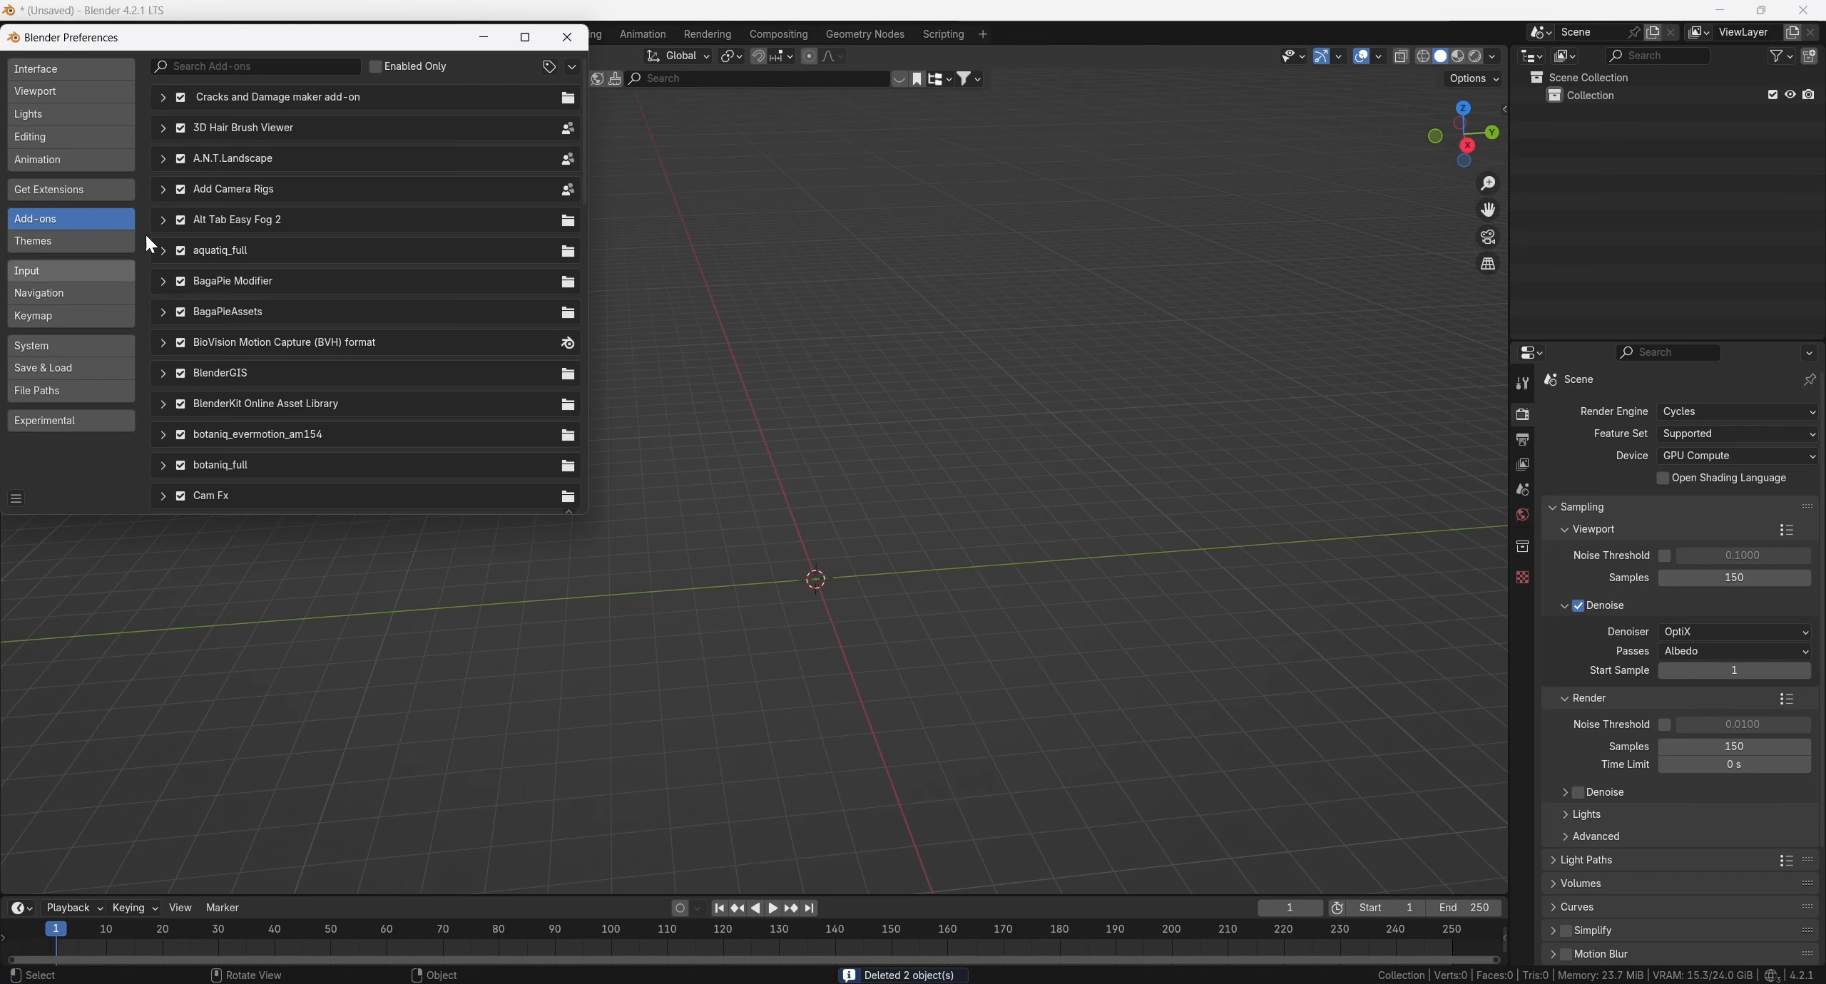
click(258, 66)
text(daz)
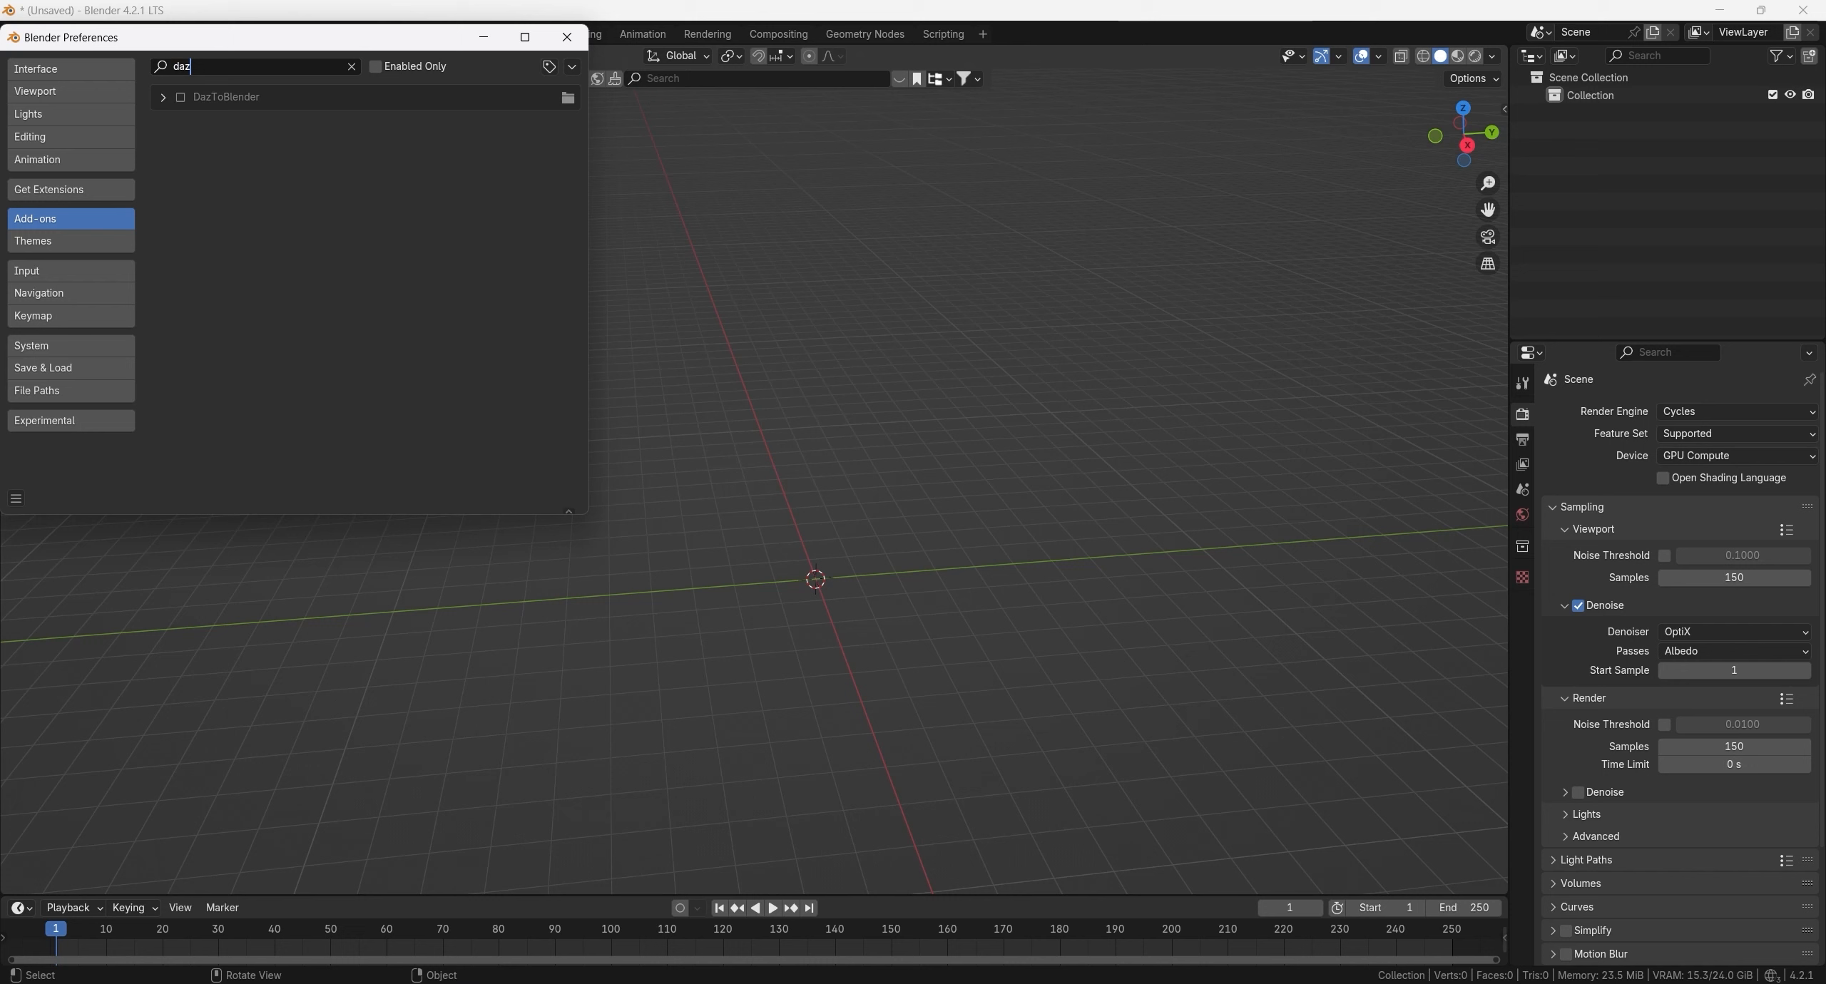
click(181, 98)
click(566, 45)
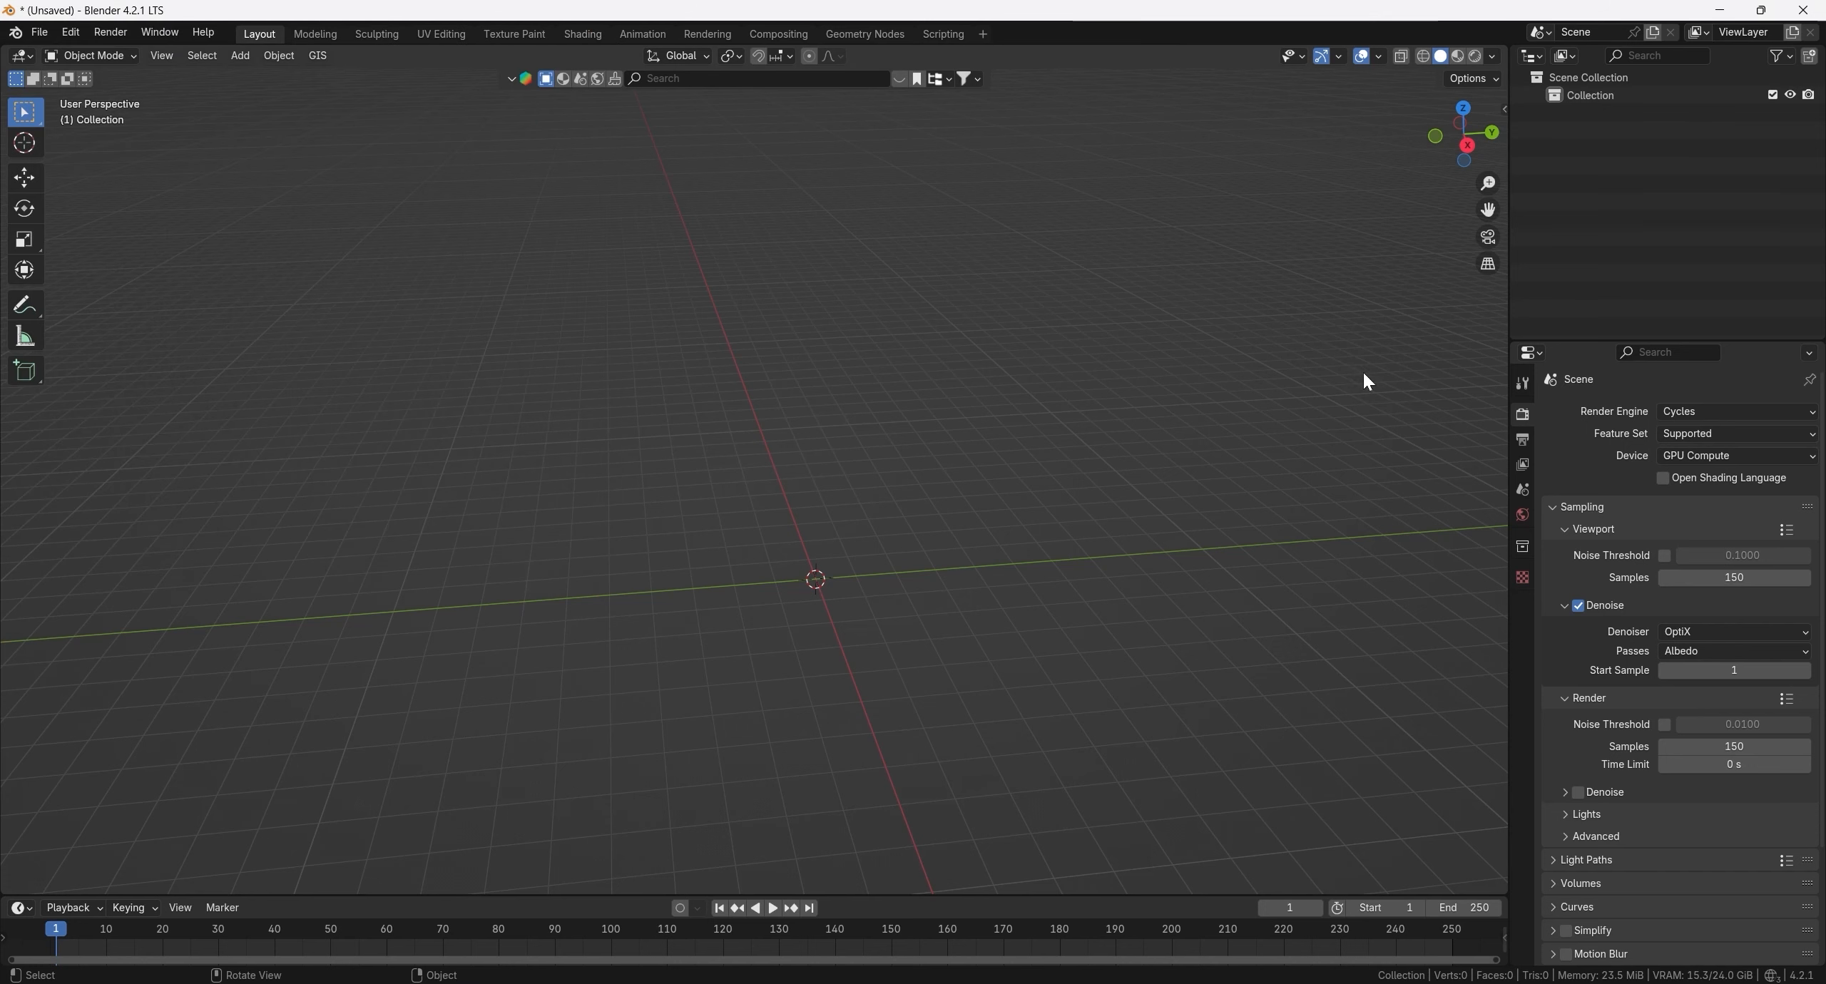
- Import the exported character as a new Genesis figure with the Daz To Blender add-on
key(n)
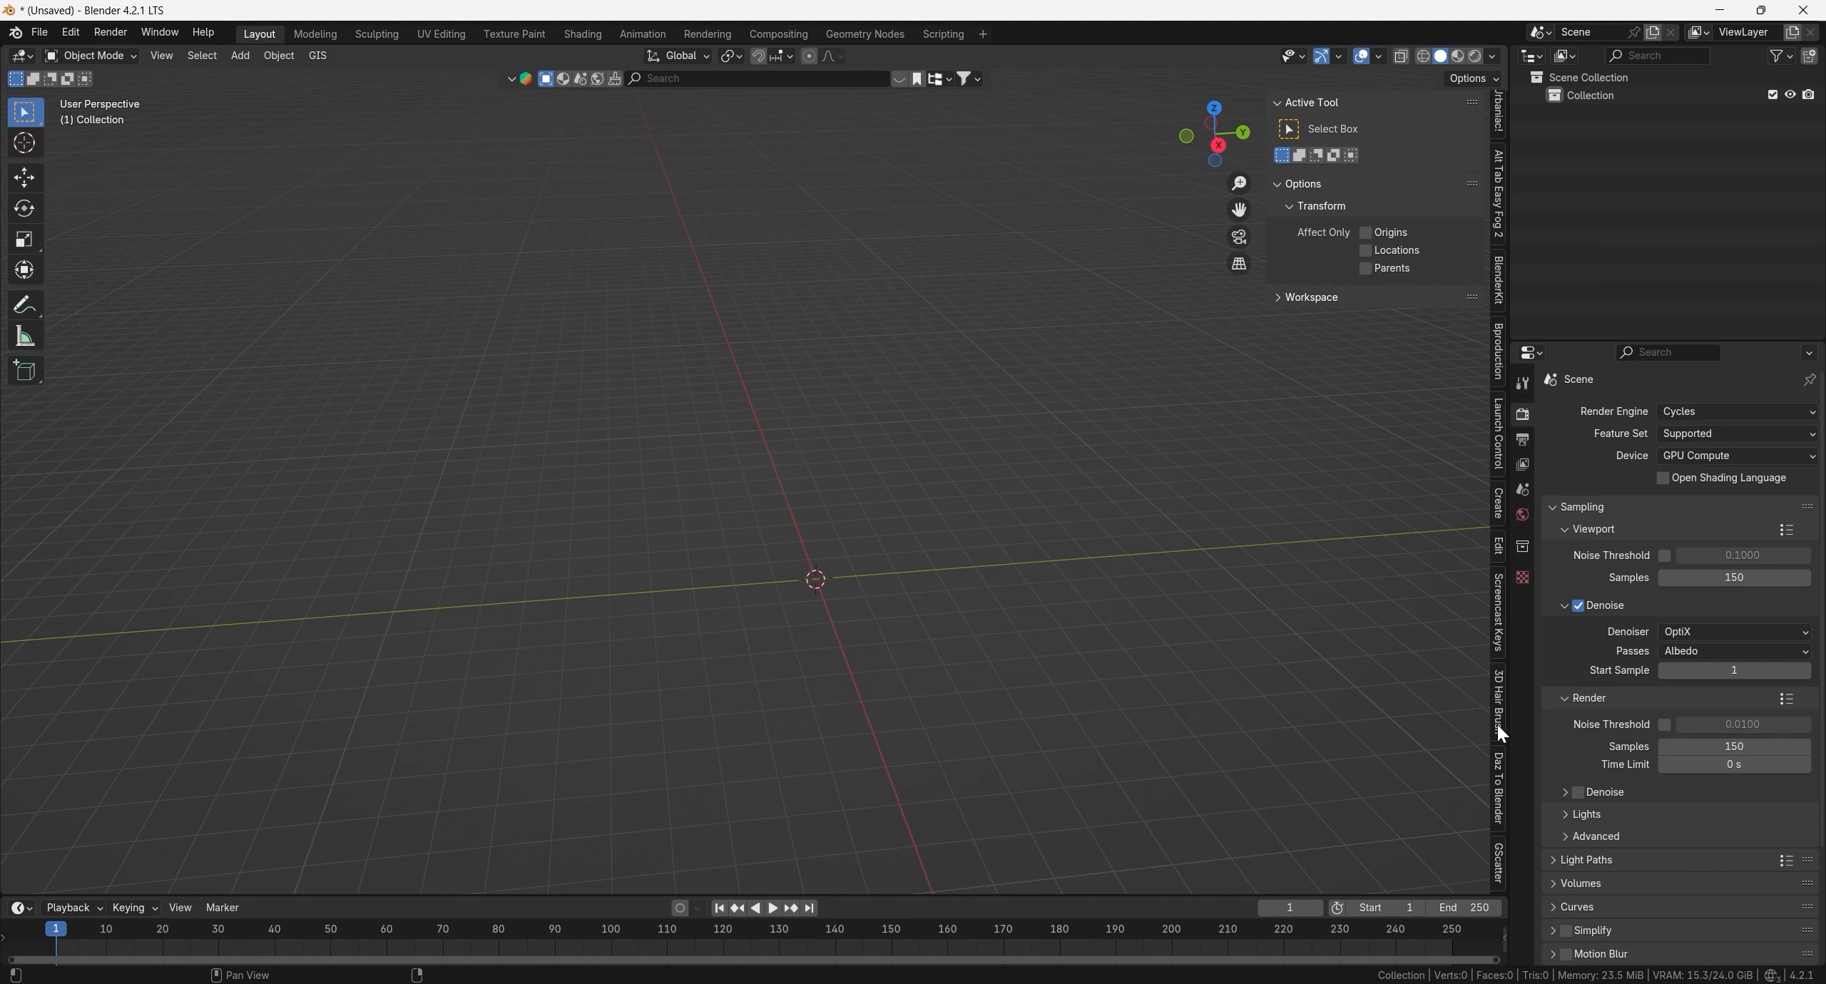
click(1501, 786)
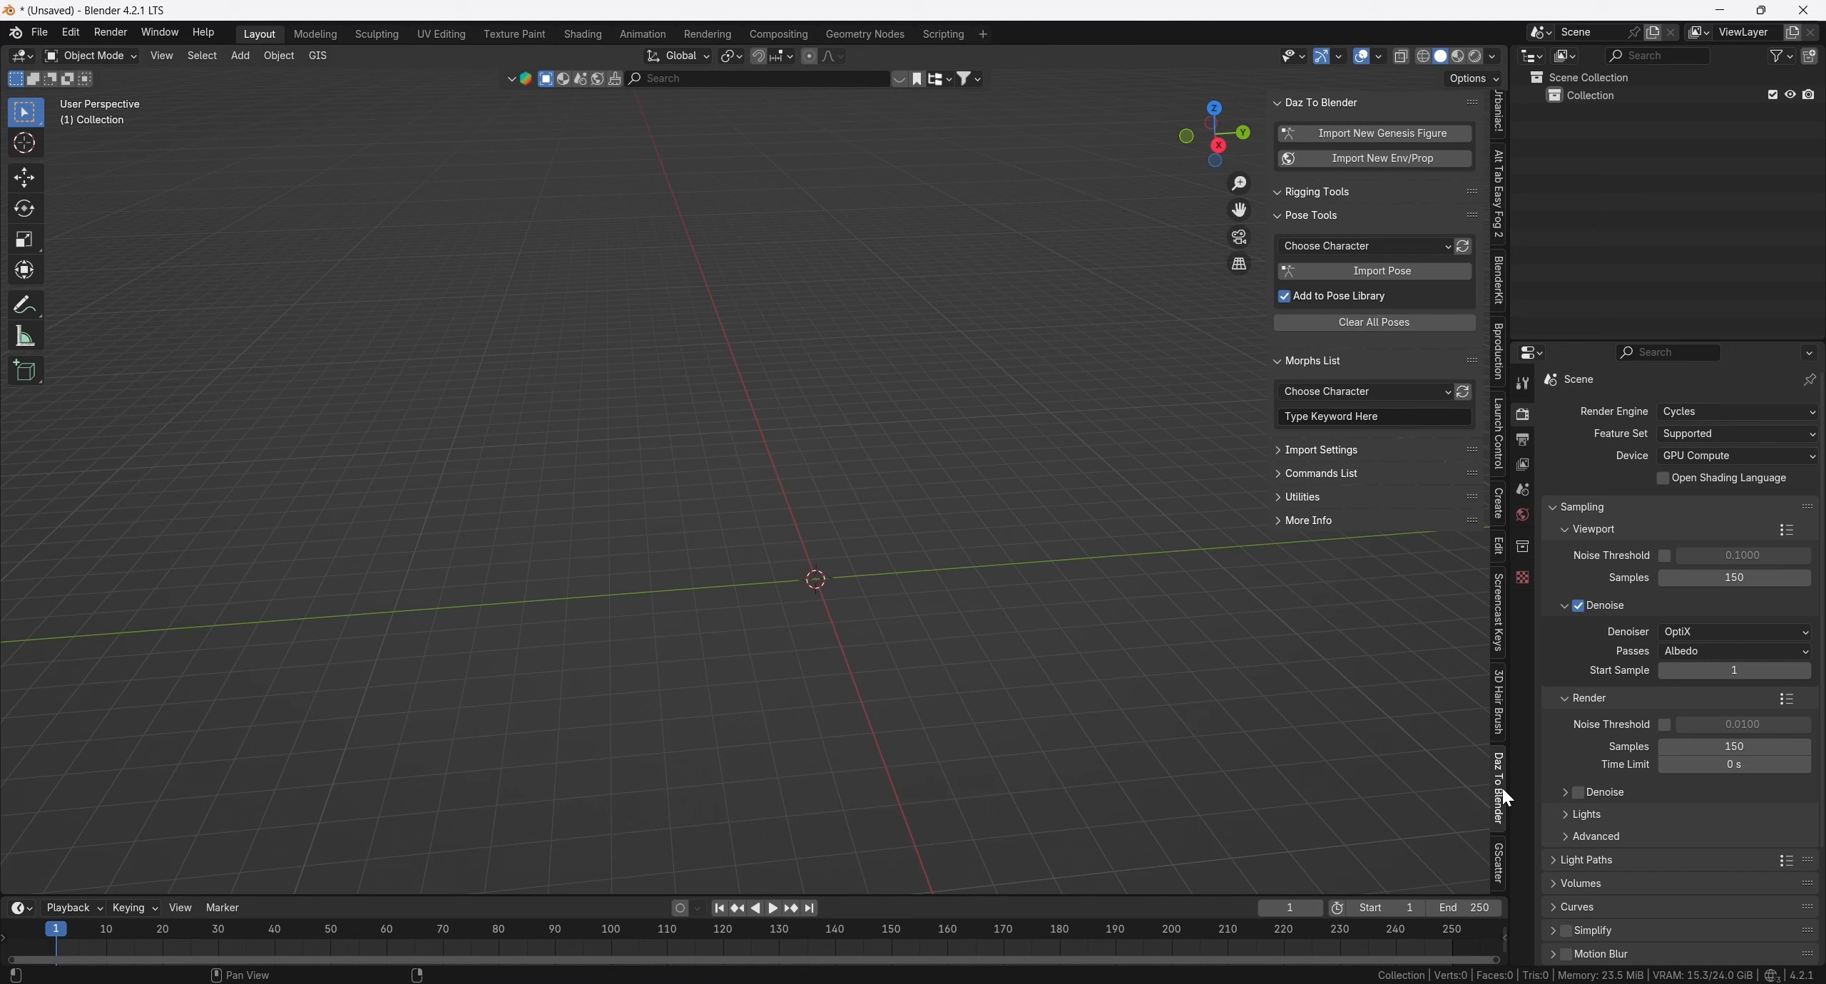
click(1429, 135)
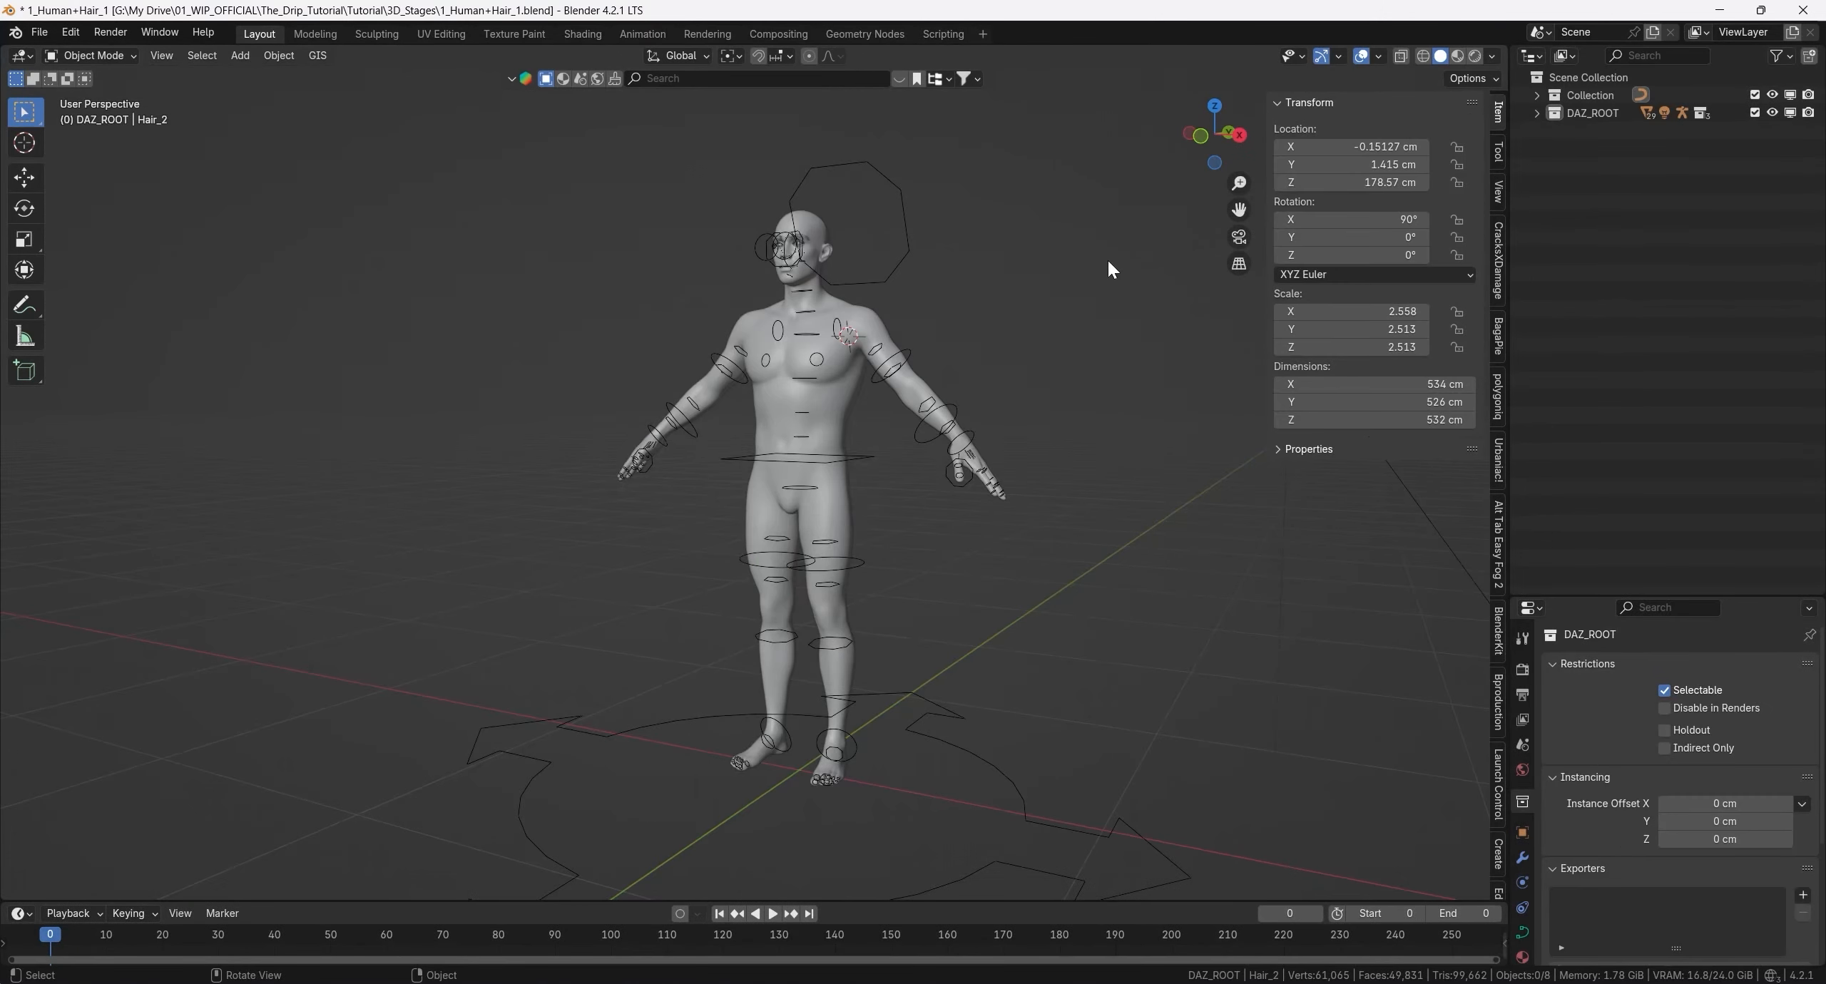
- Delete the DAZ_HIDE collection together with its contents from DAZ_ROOT
shift+click(1536, 112)
click(1553, 130)
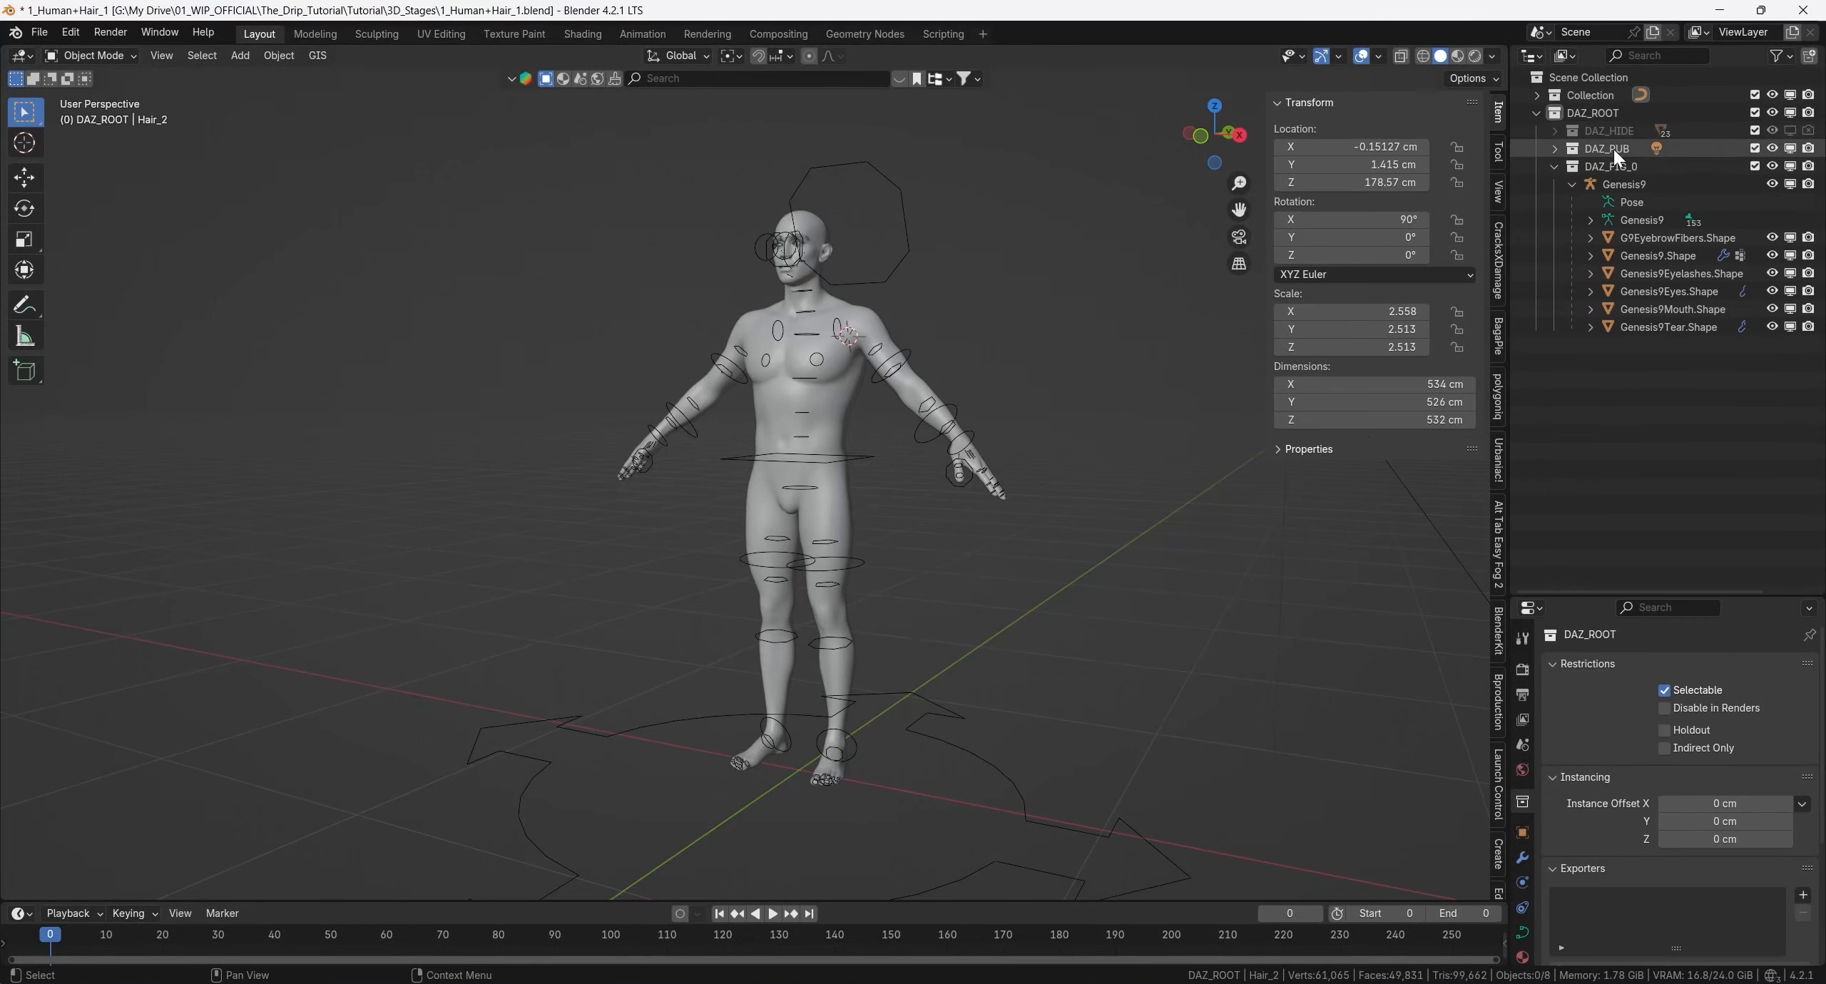
click(1555, 166)
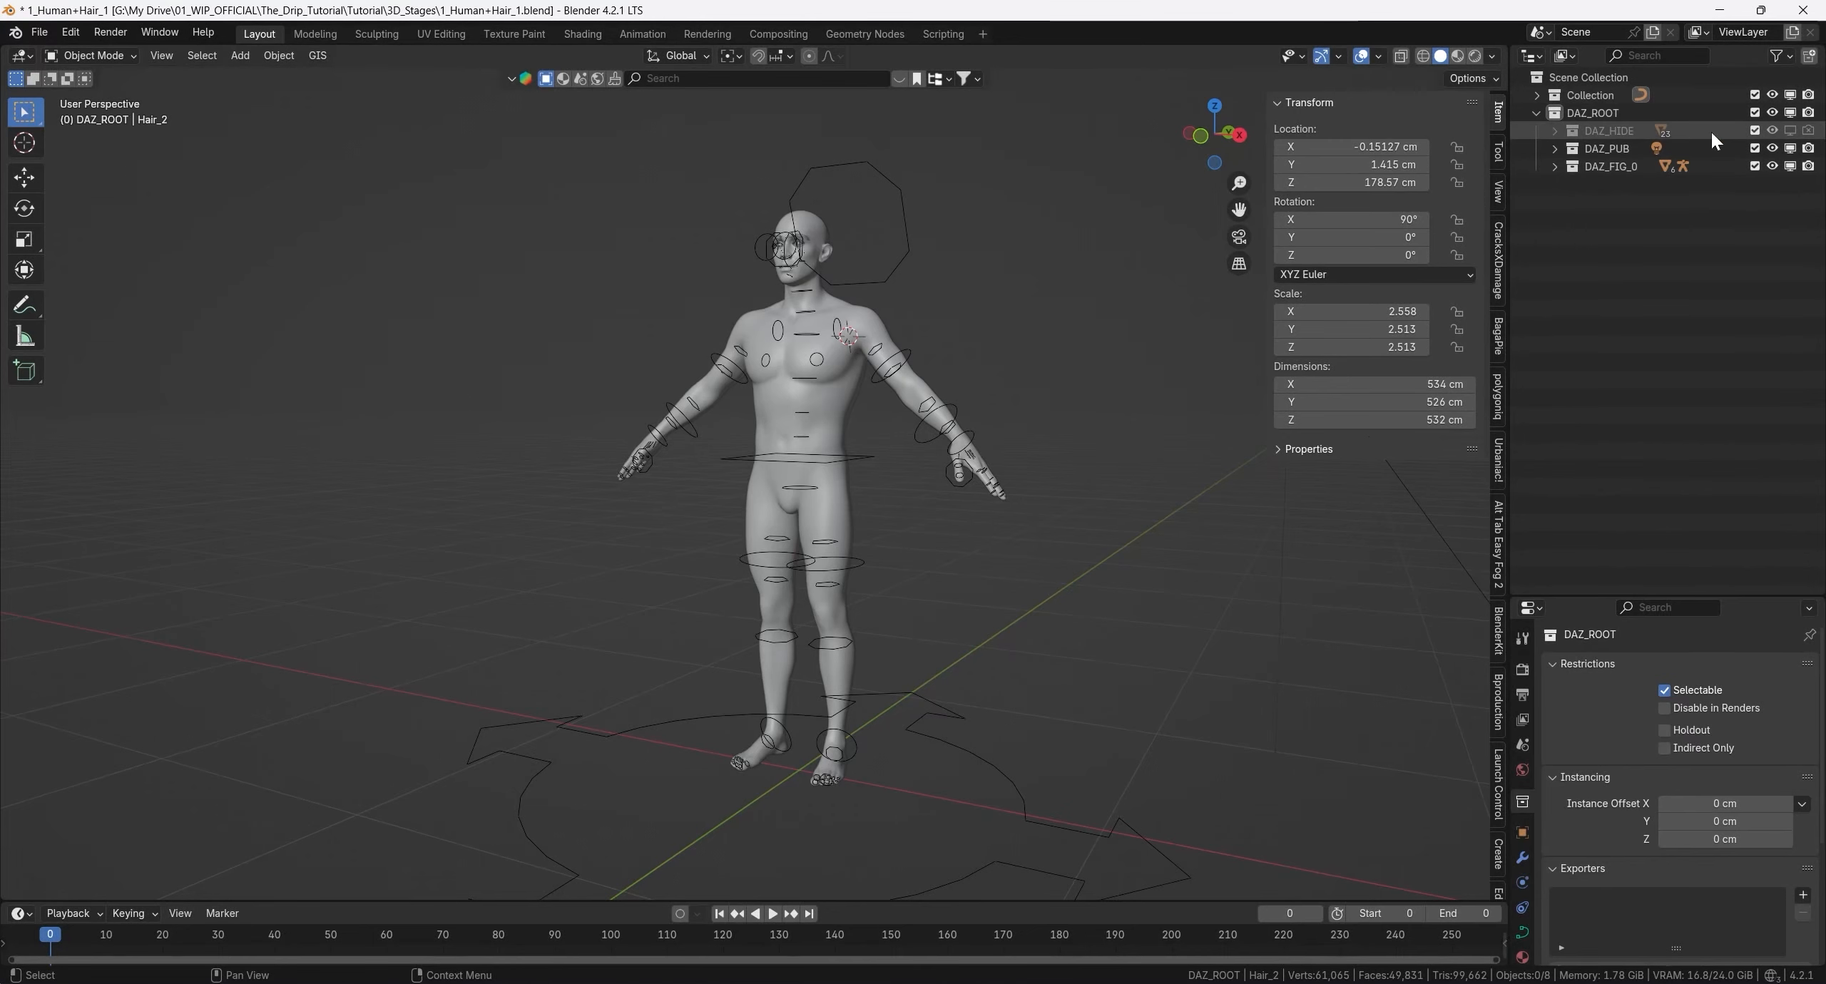
click(1790, 130)
middle_drag(1075, 285, 1053, 468)
scroll(1053, 468, up, 3)
click(1616, 129)
right_click(1615, 126)
click(1539, 179)
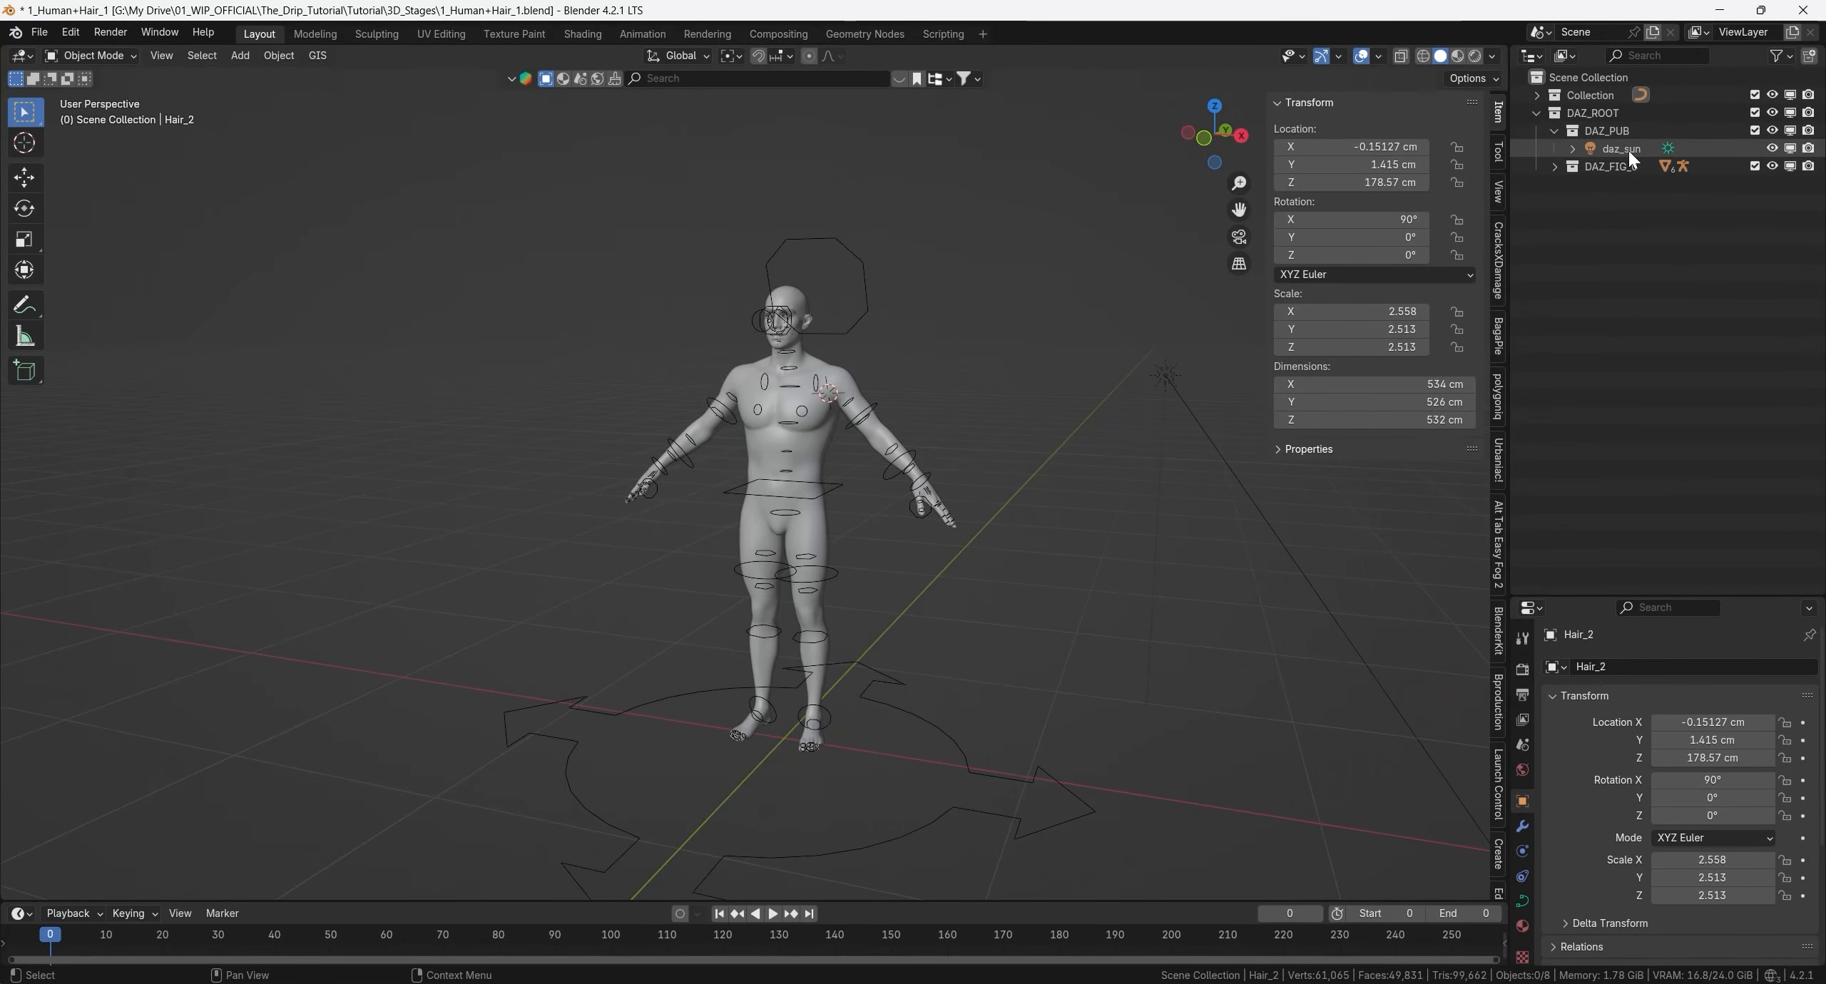
- Examine the imported daz_sun light and the Genesis9 armature with the figure parented to it
middle_drag(903, 280, 936, 294)
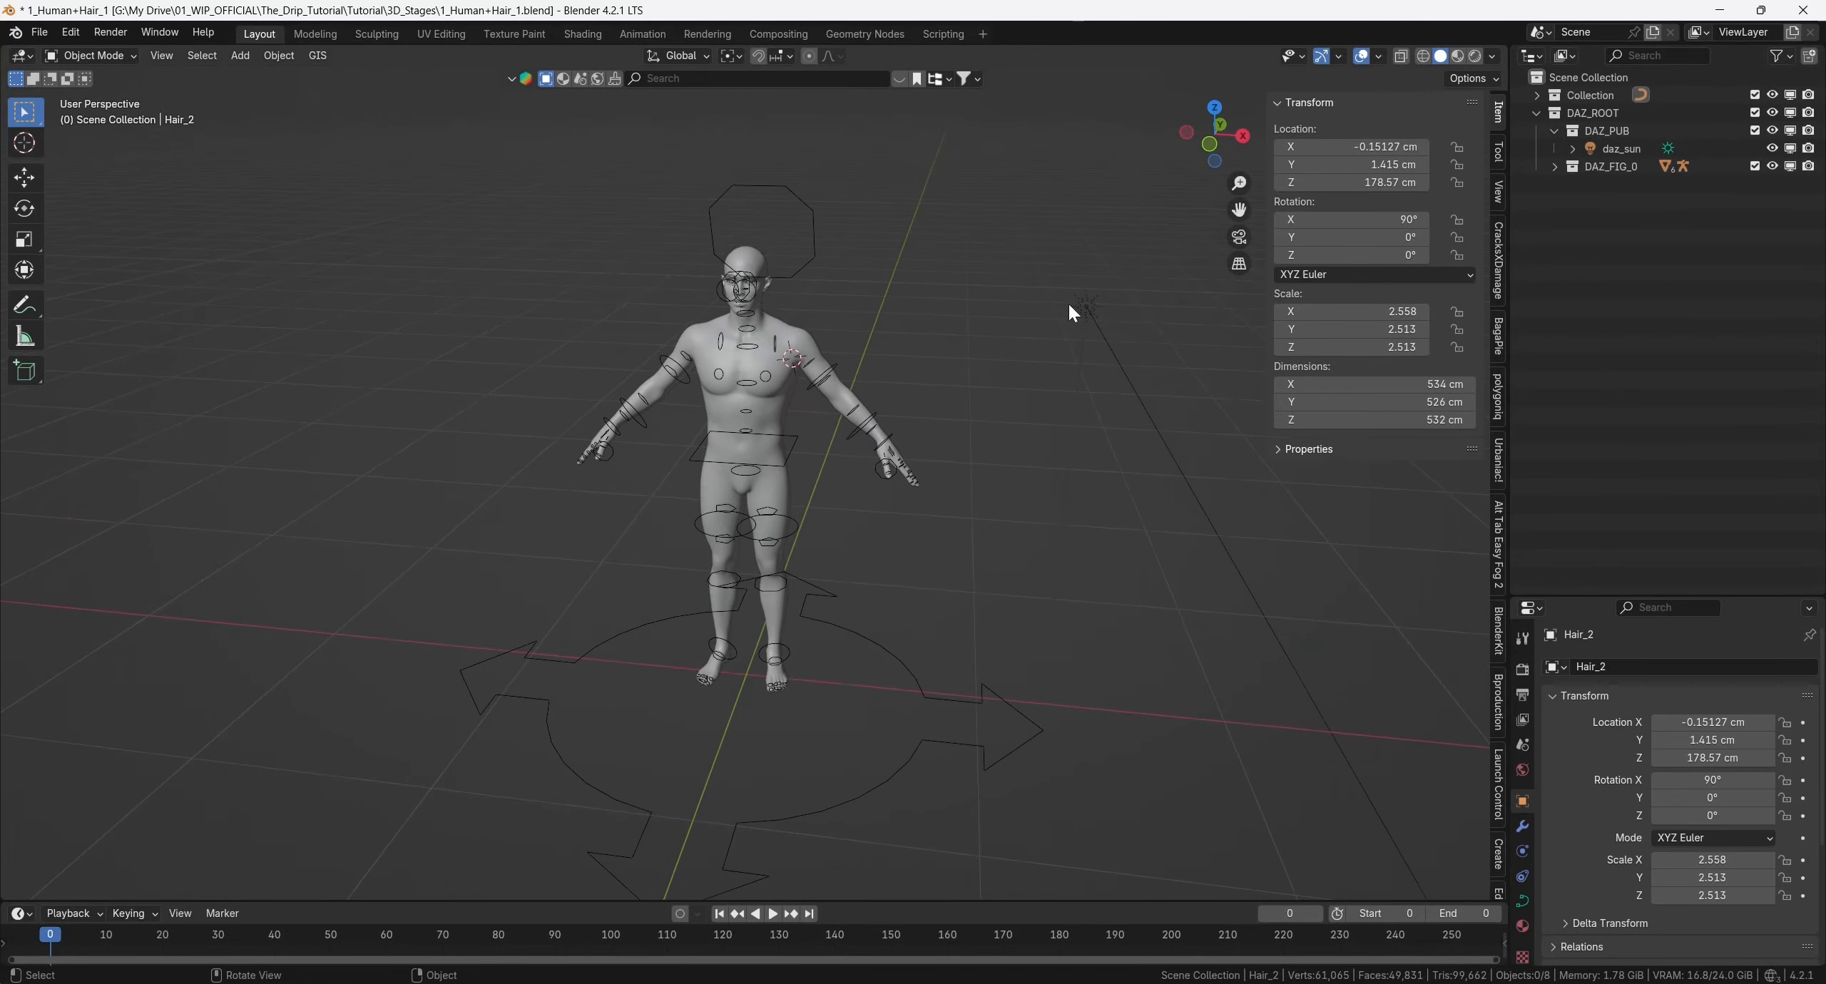
click(1102, 351)
middle_drag(1057, 333, 1045, 339)
click(1554, 130)
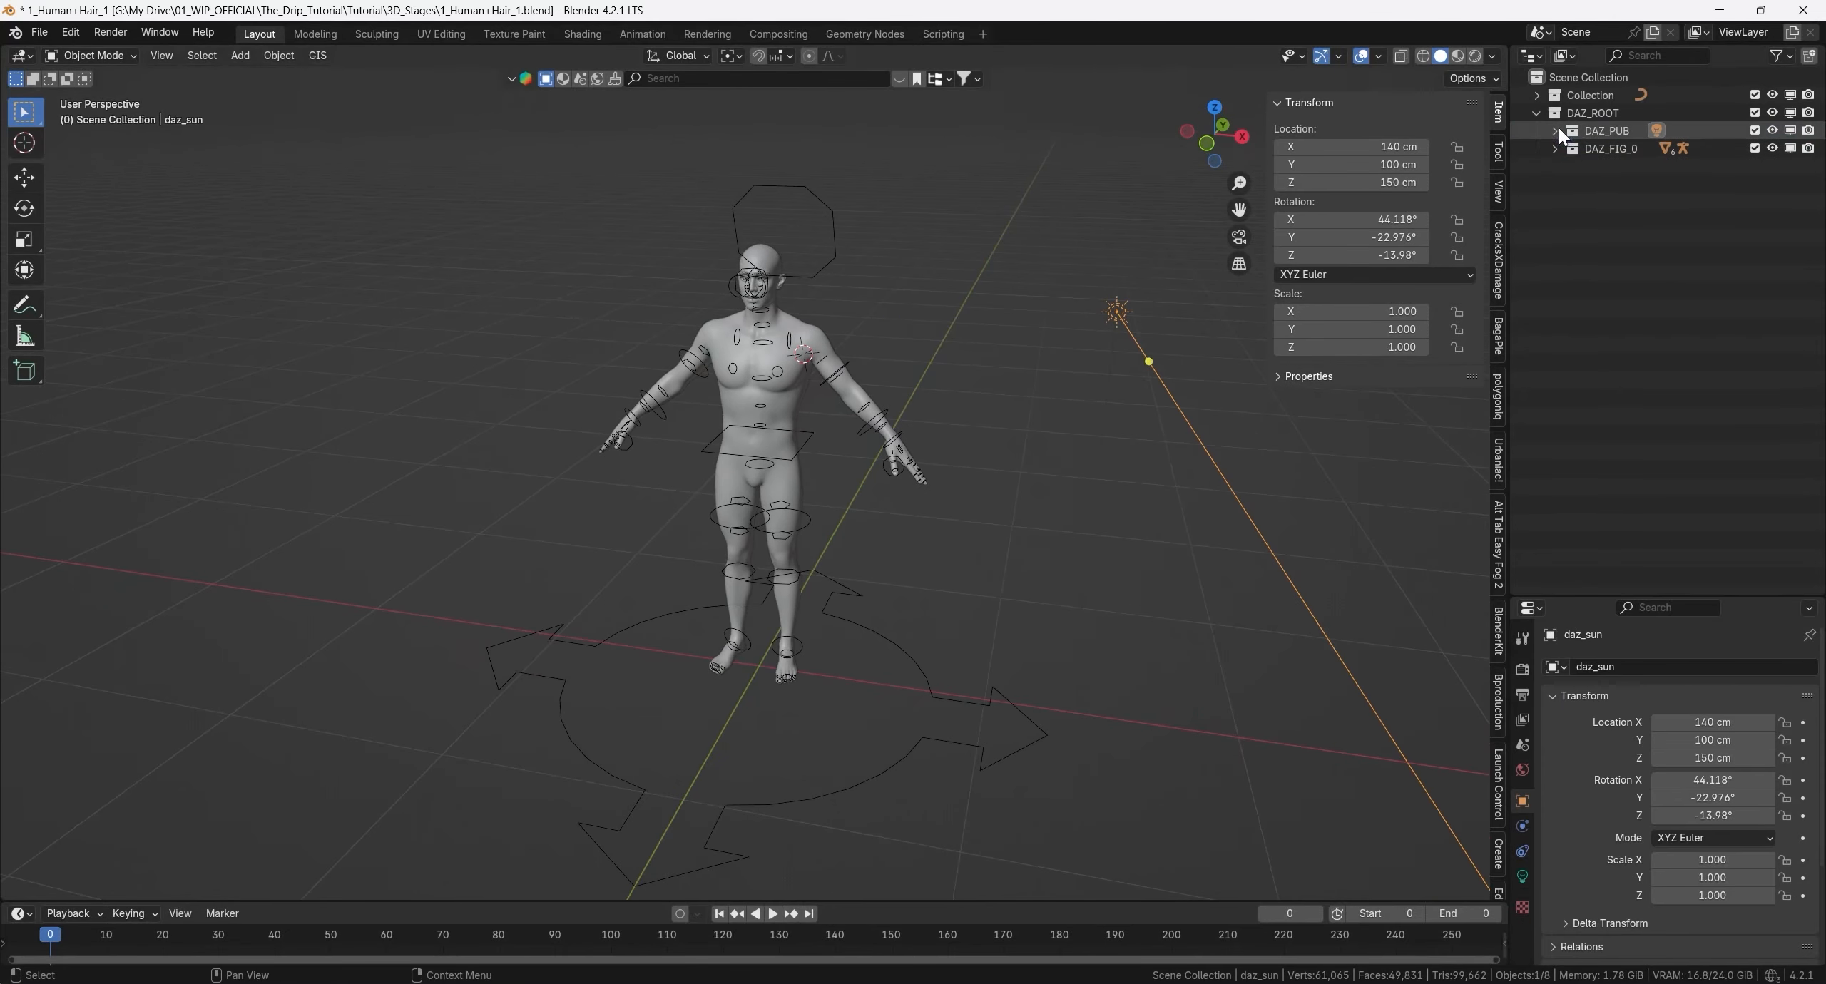
click(1555, 148)
click(1612, 166)
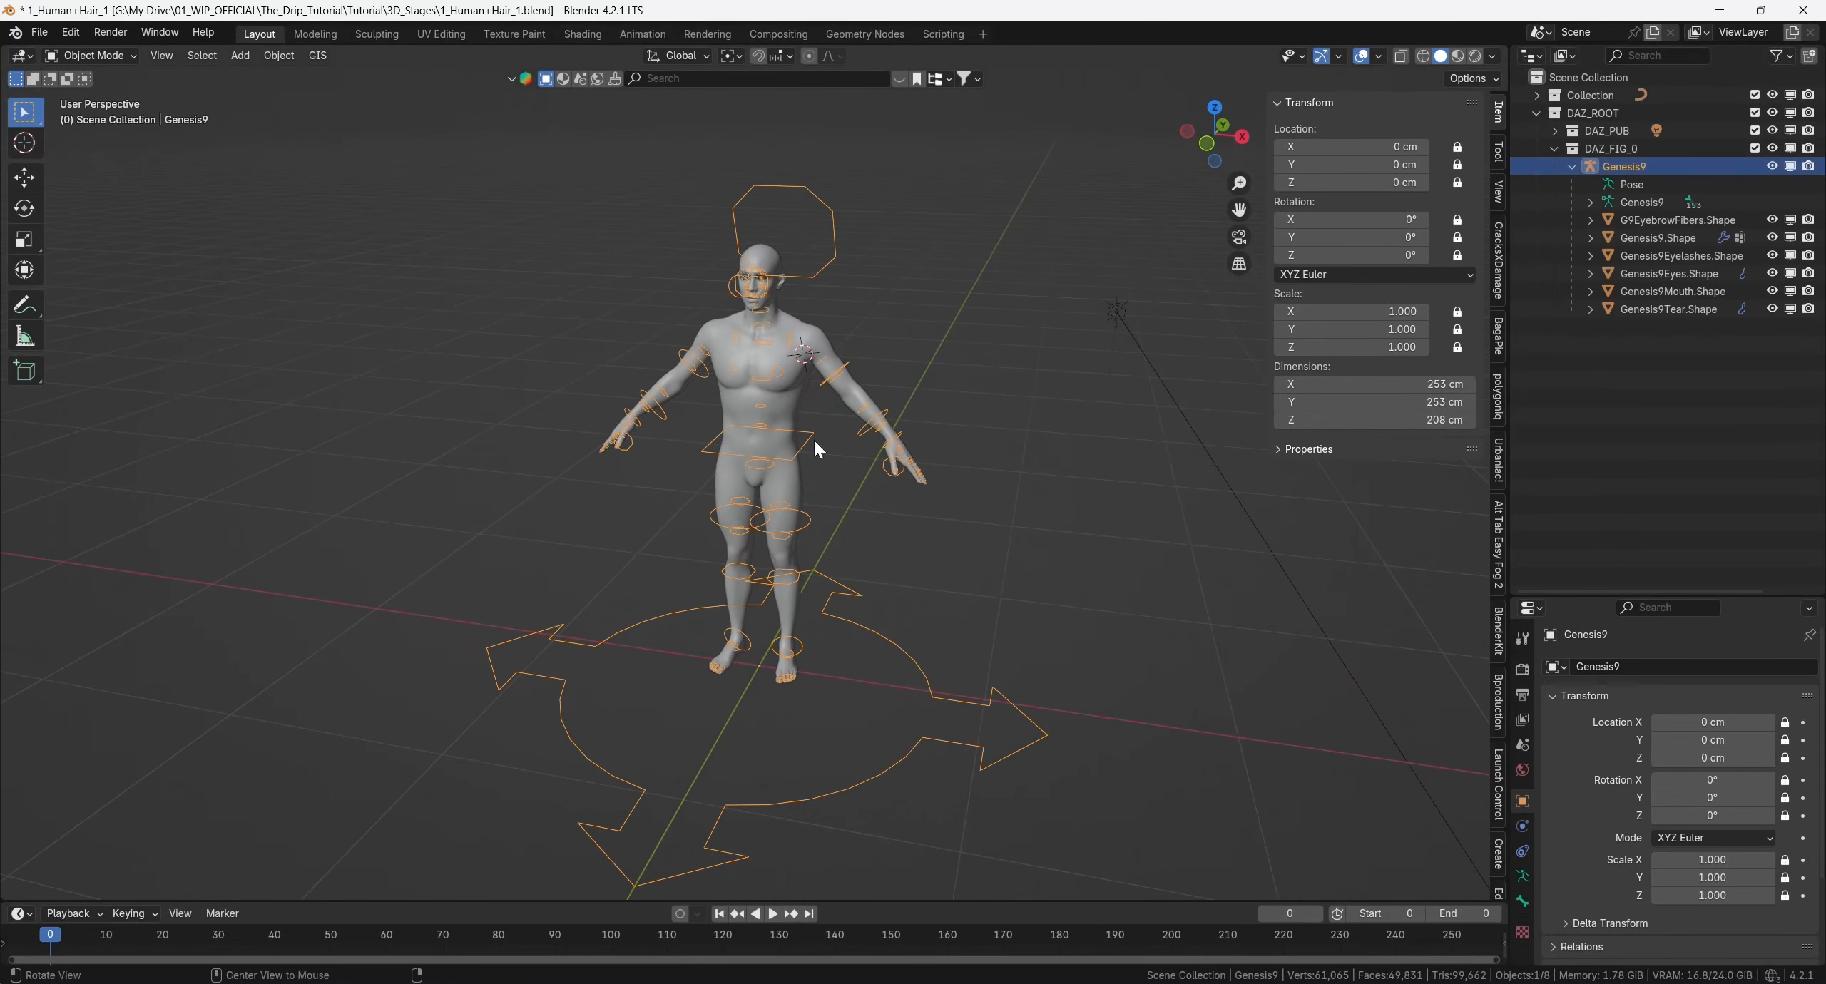
middle_drag(814, 438, 775, 362)
shift+middle_drag(749, 280, 737, 388)
scroll(745, 435, up, 5)
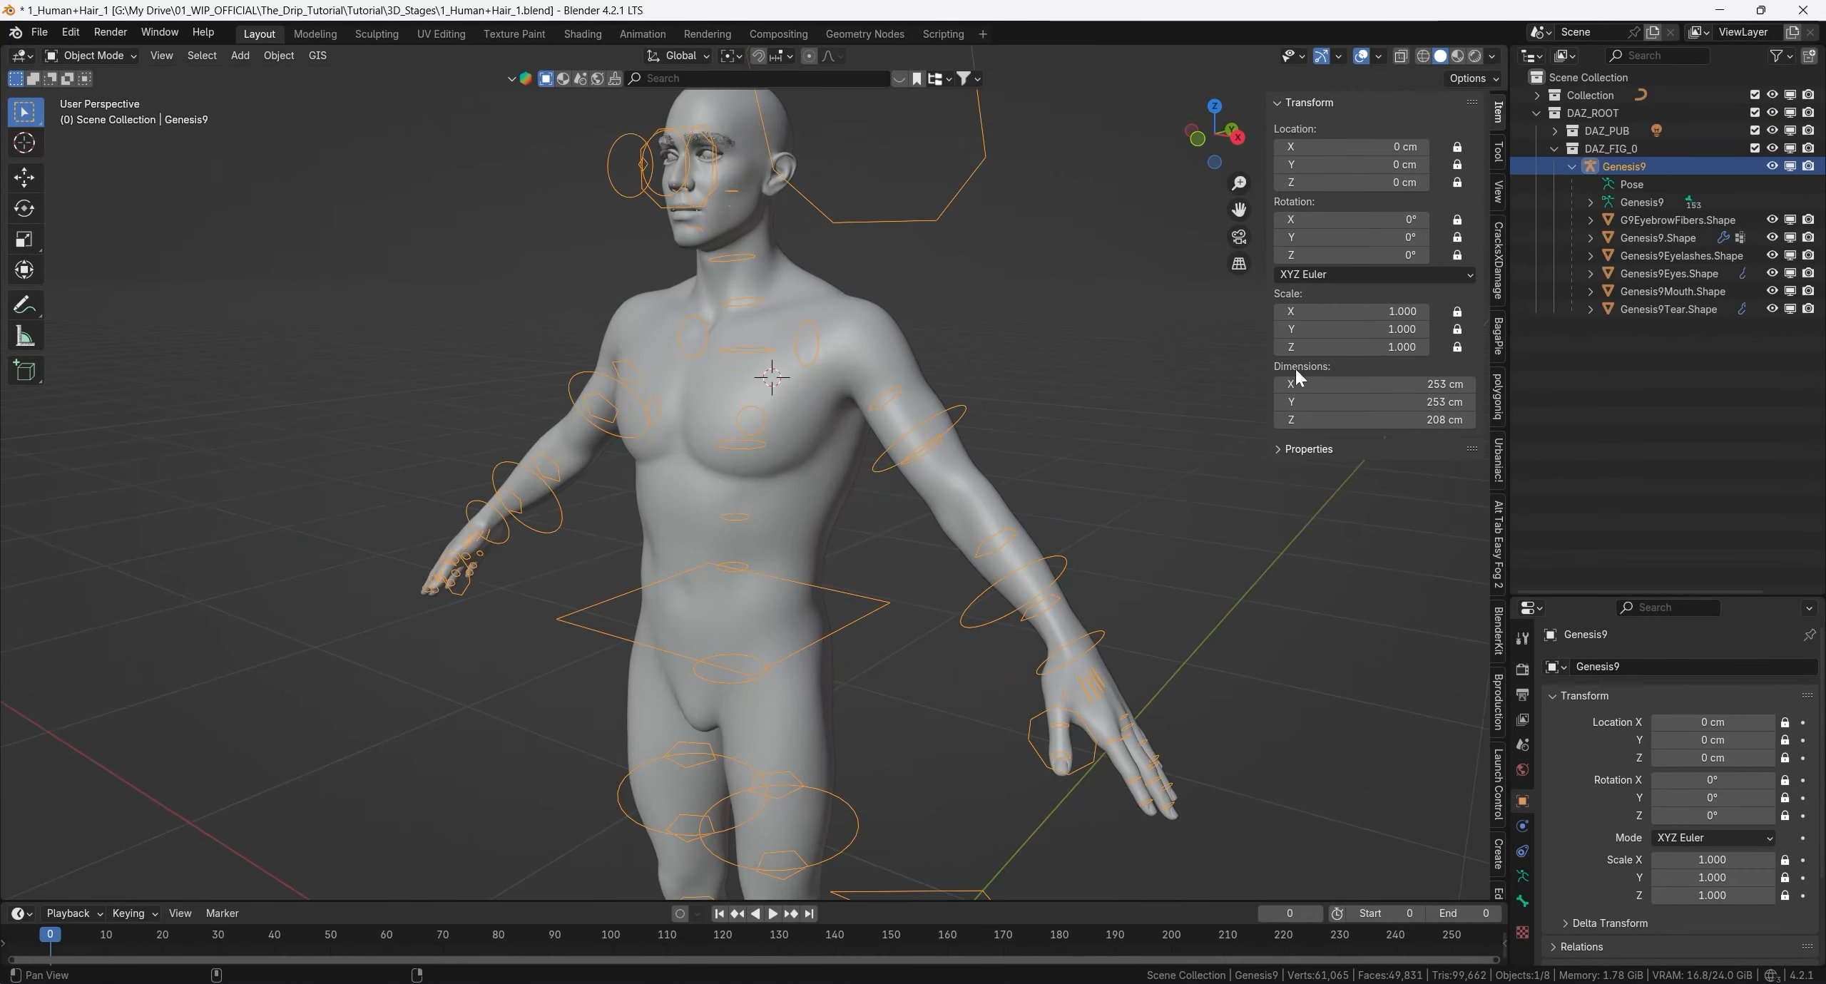
- Clear the parent of all six figure meshes, from G9EyebrowFibers.Shape to Genesis9Tear.Shape, keeping their transformation
click(1669, 214)
shift+click(1666, 305)
middle_drag(924, 319, 850, 350)
scroll(849, 331, down, 4)
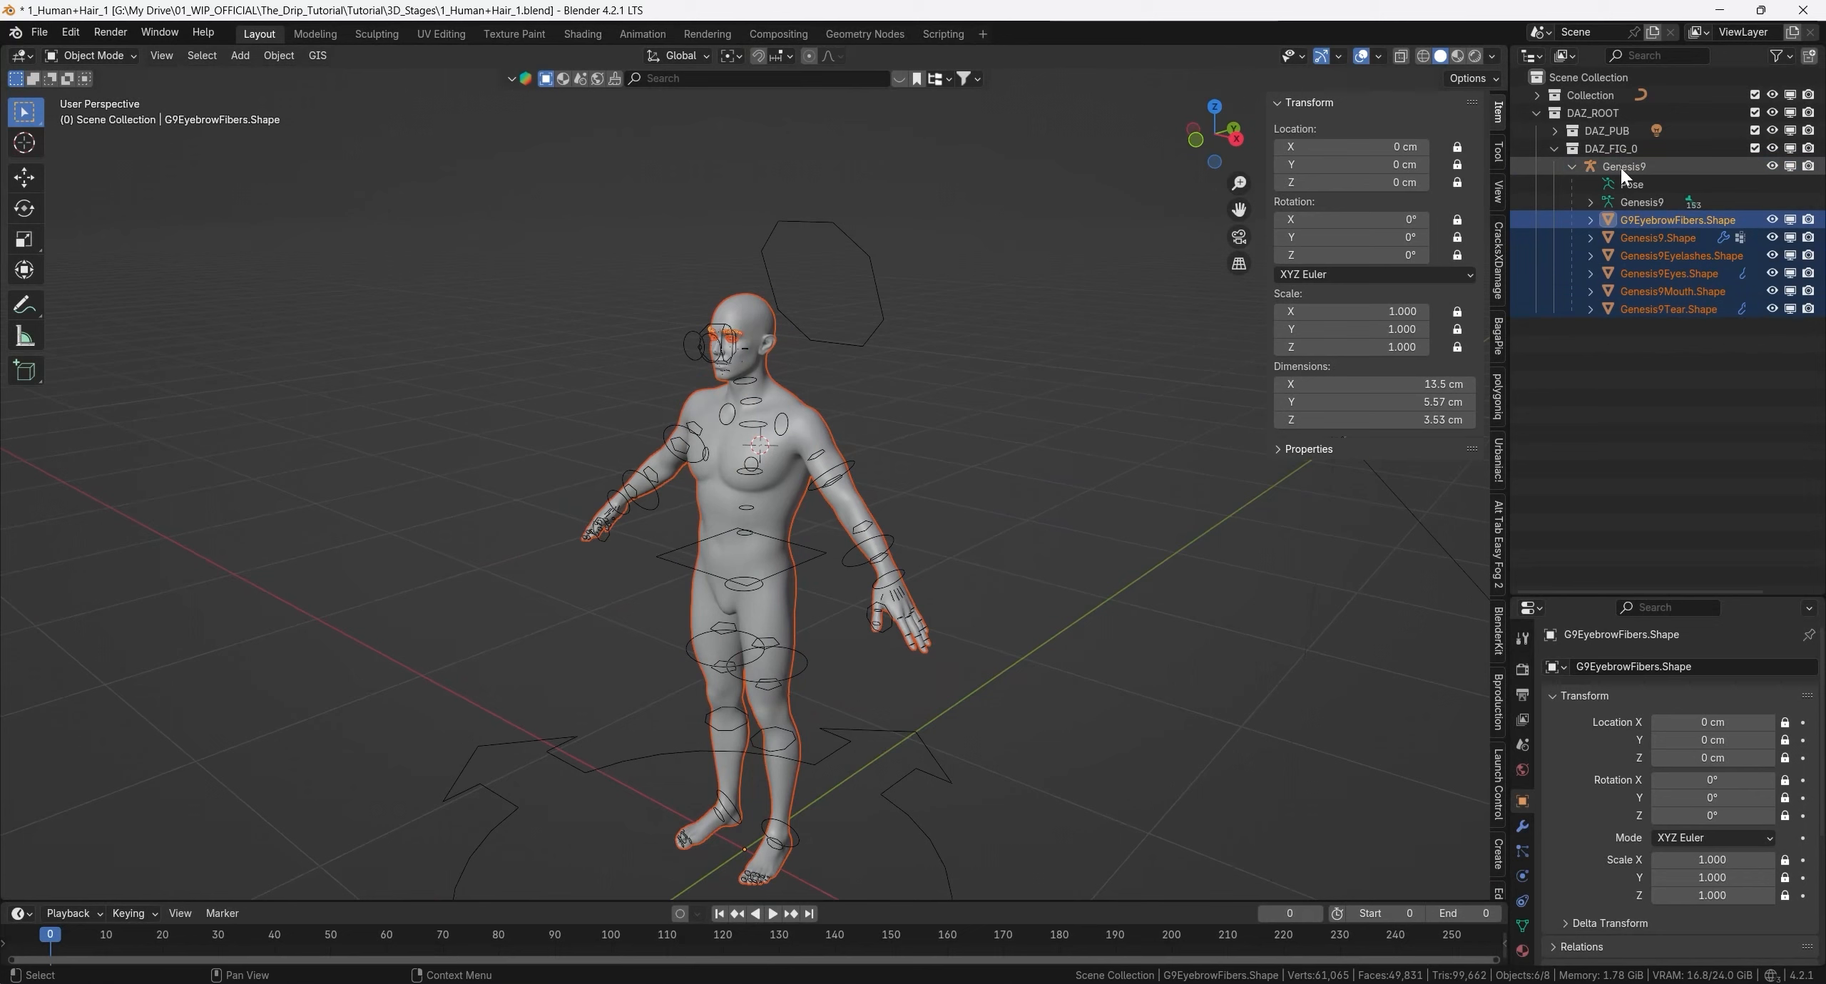
click(1649, 220)
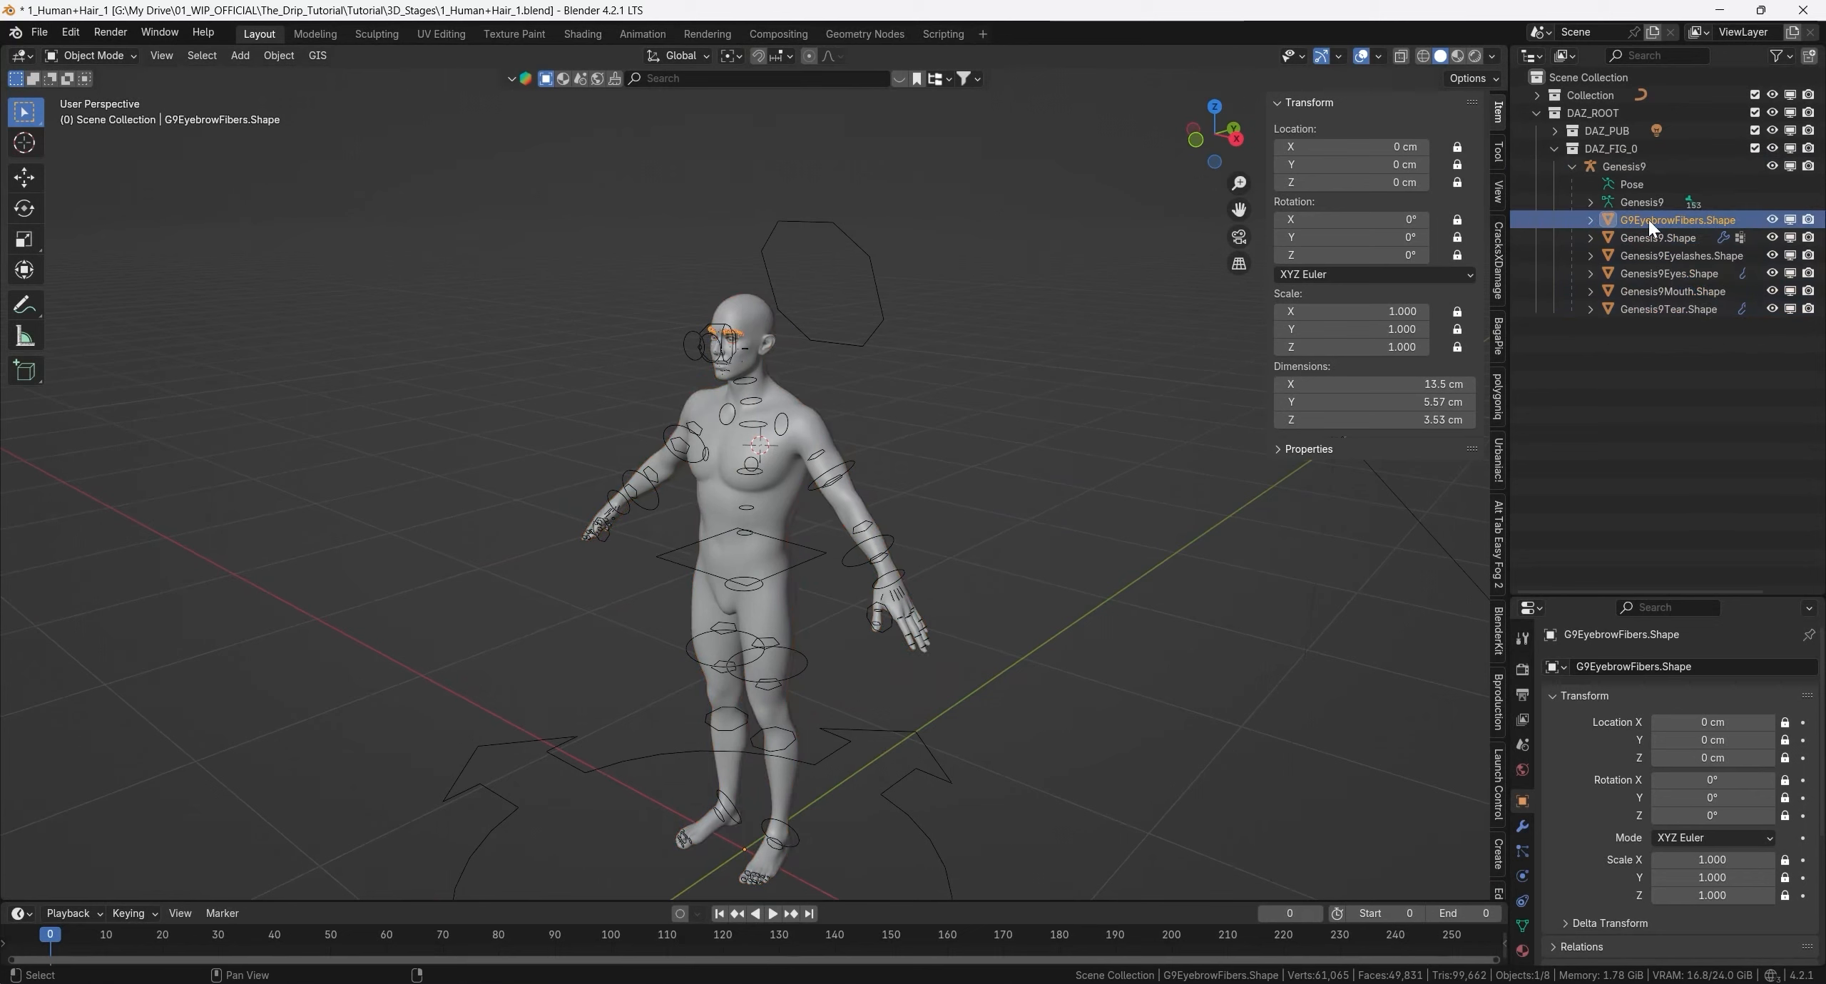
shift+click(1650, 308)
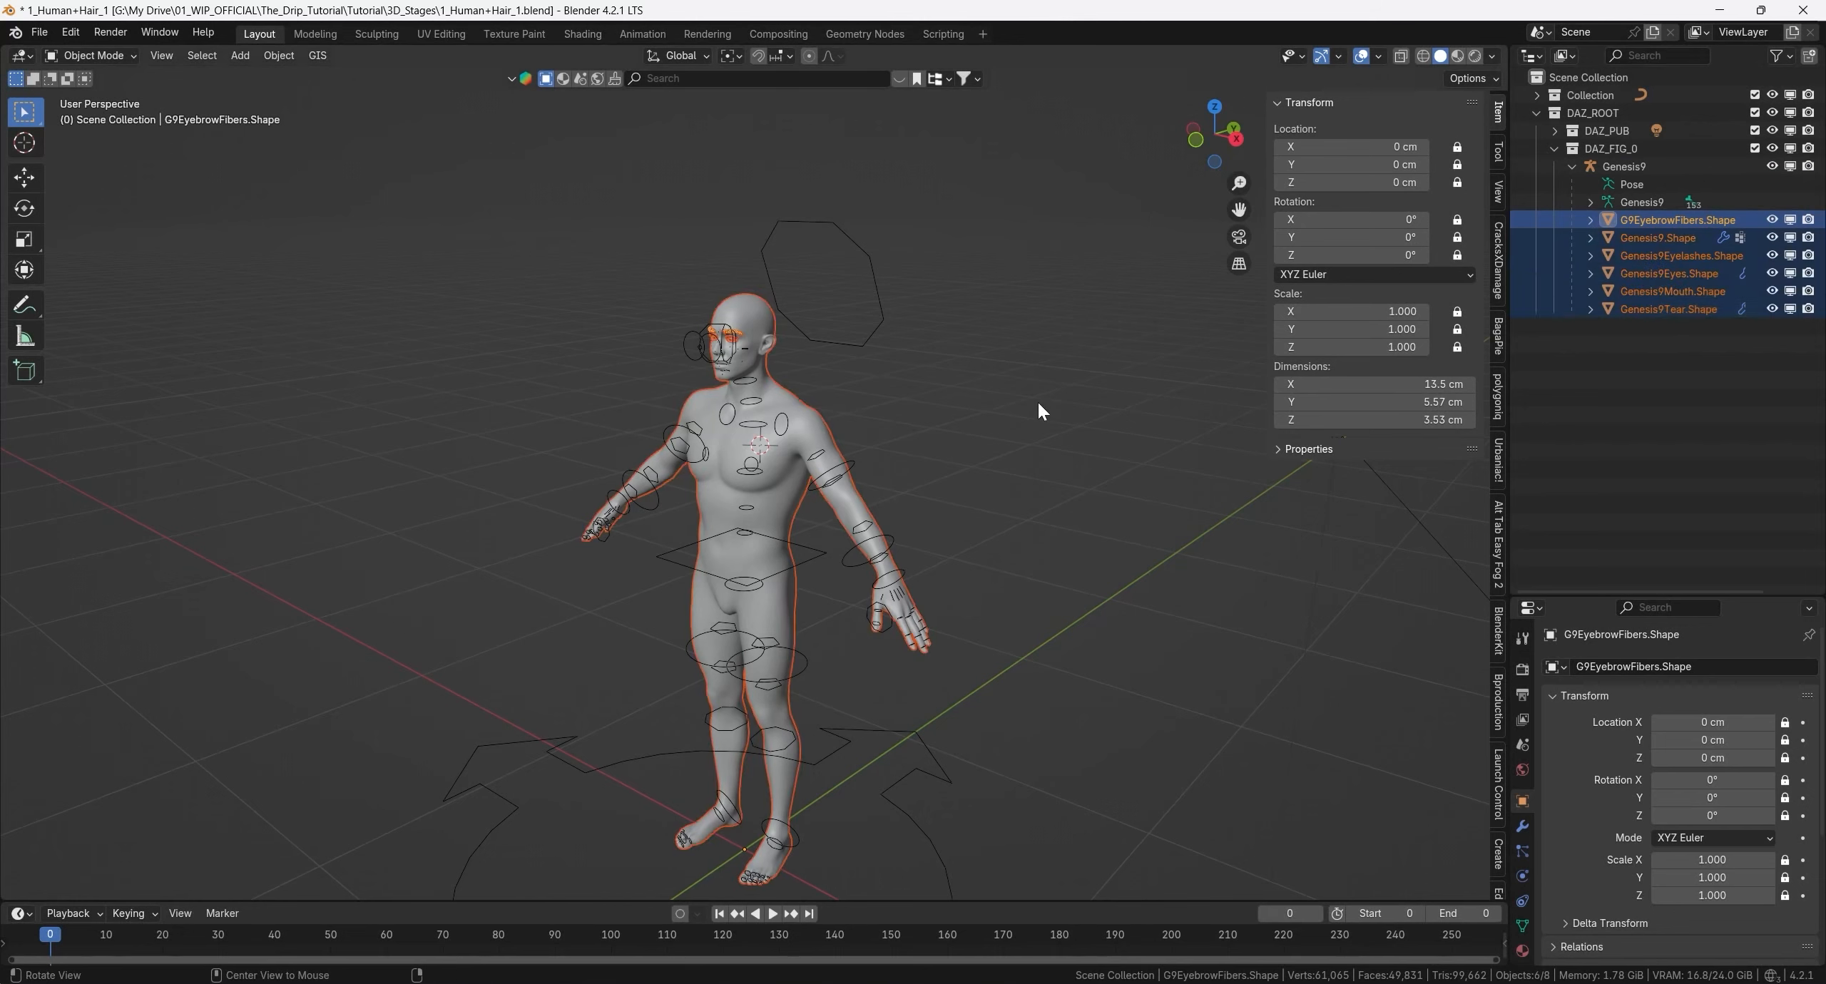
key(alt+p)
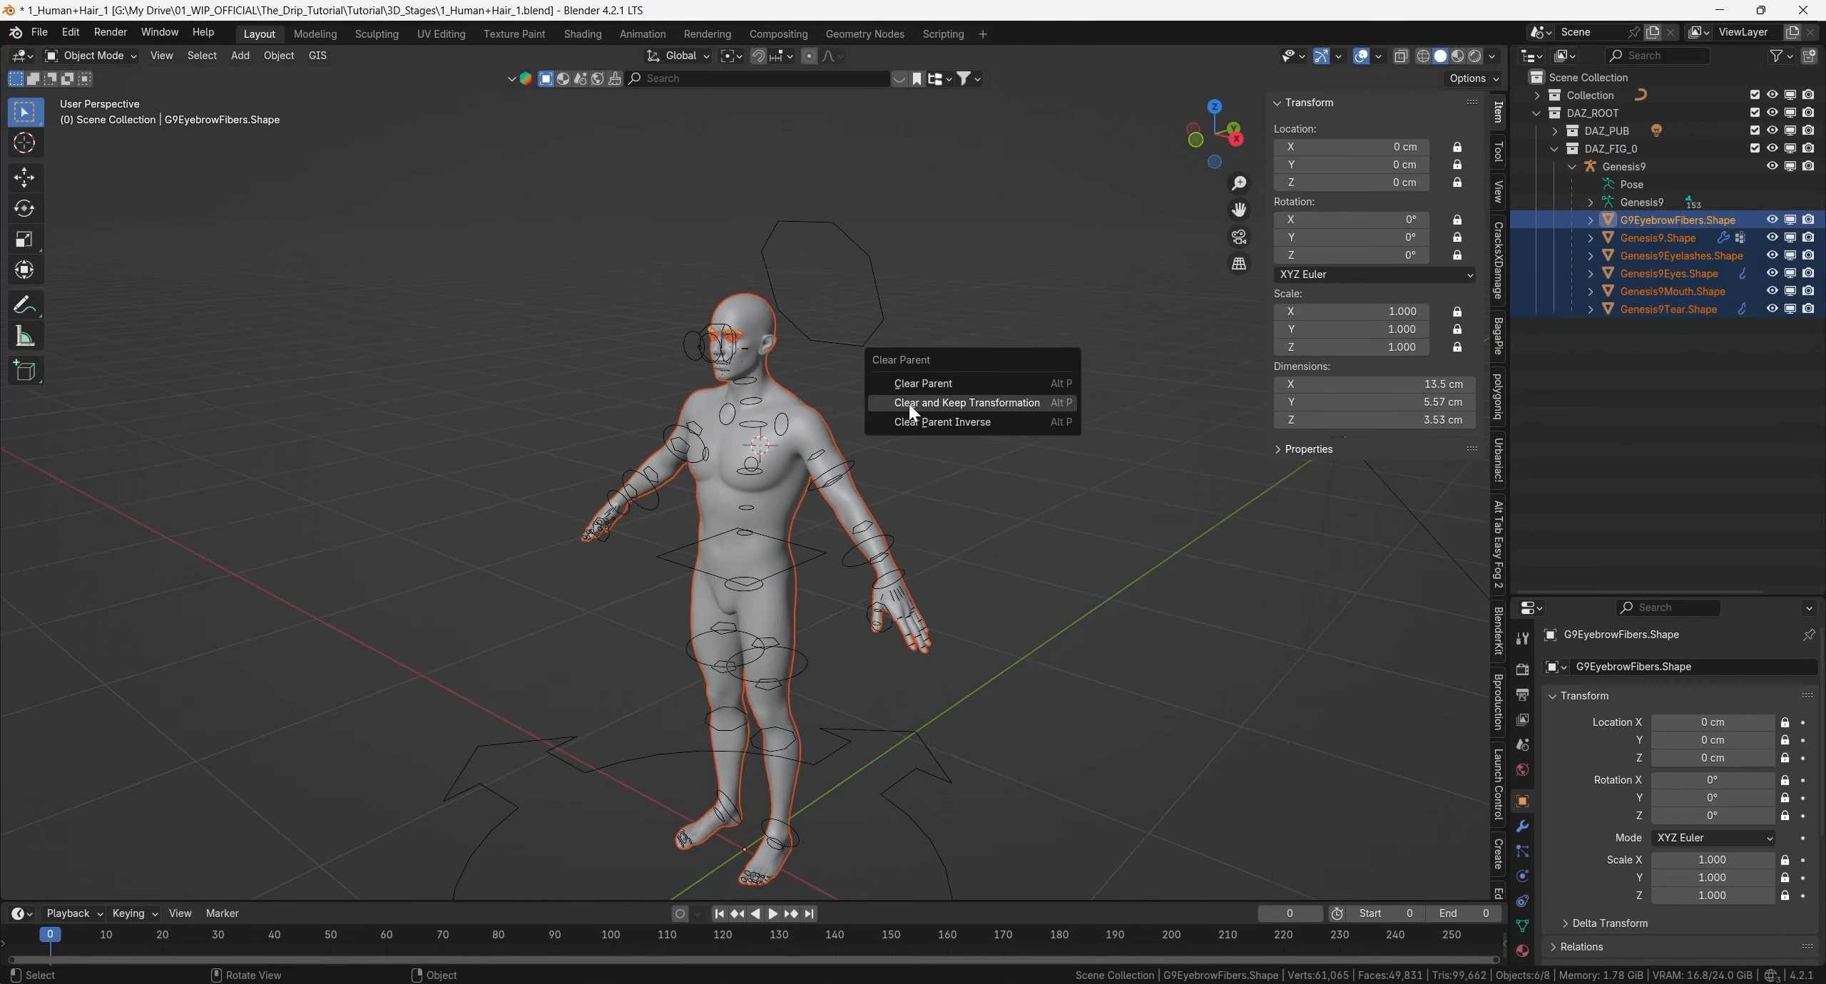
click(1007, 404)
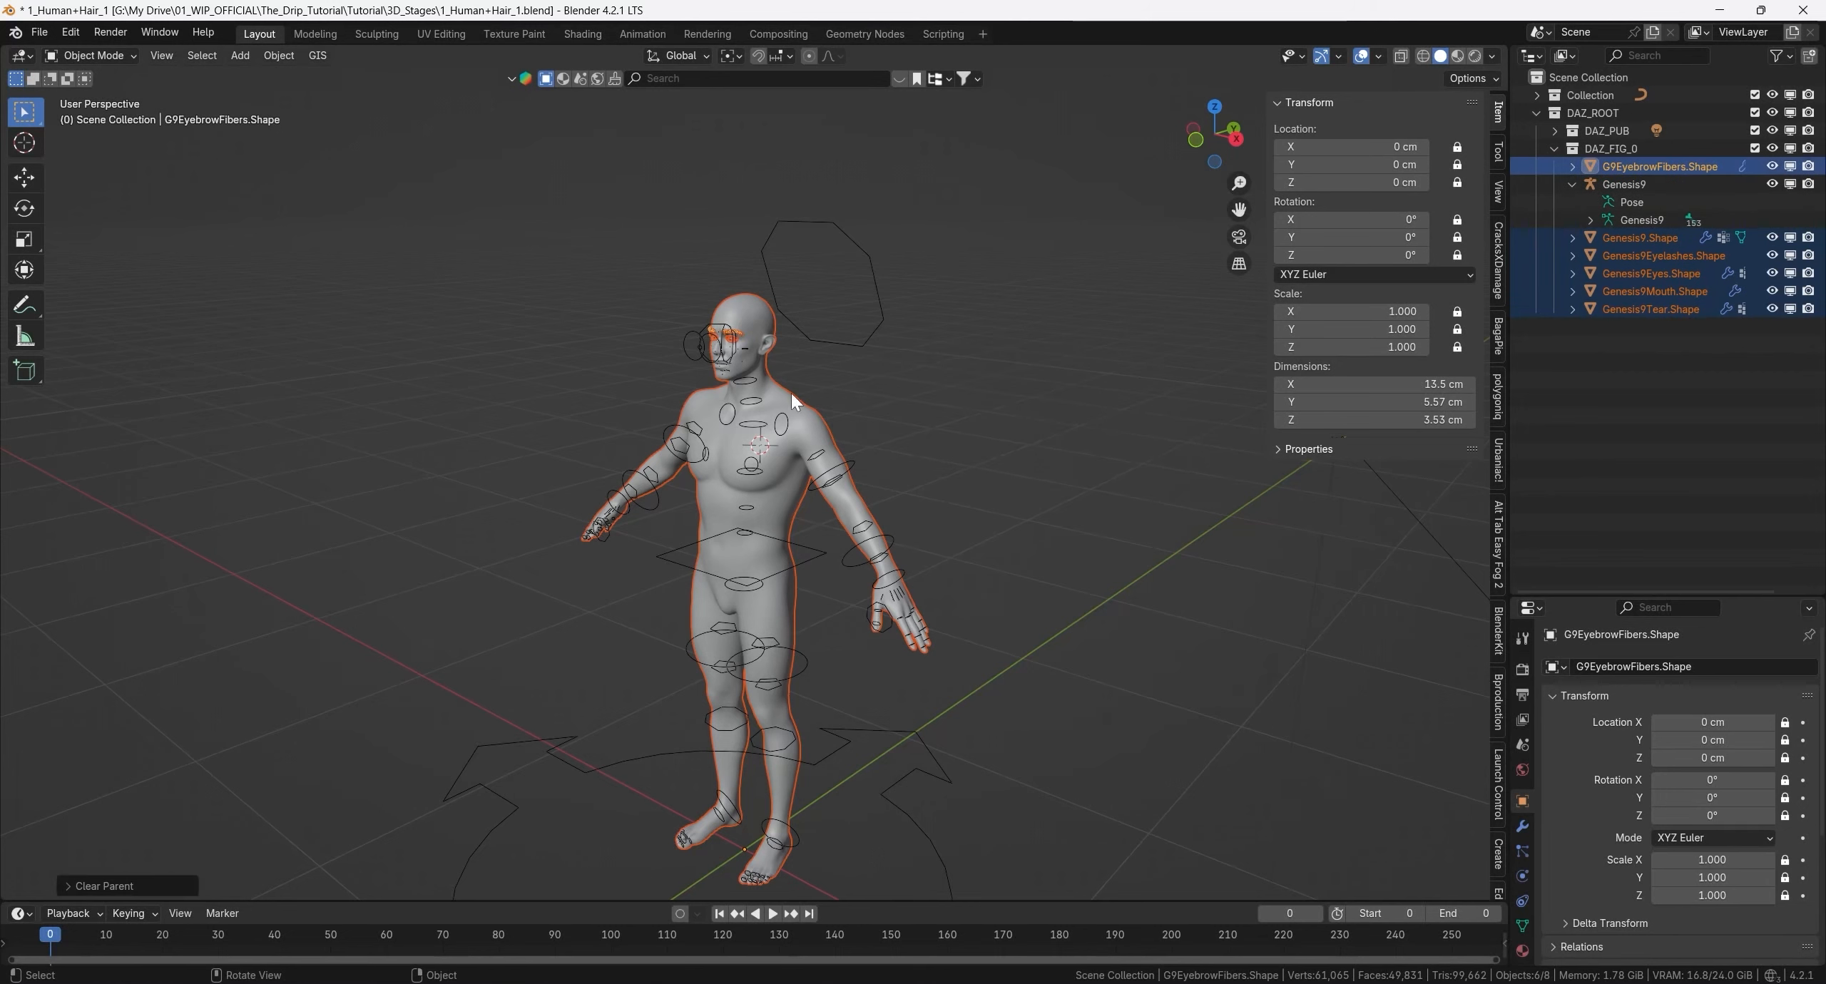
click(1686, 168)
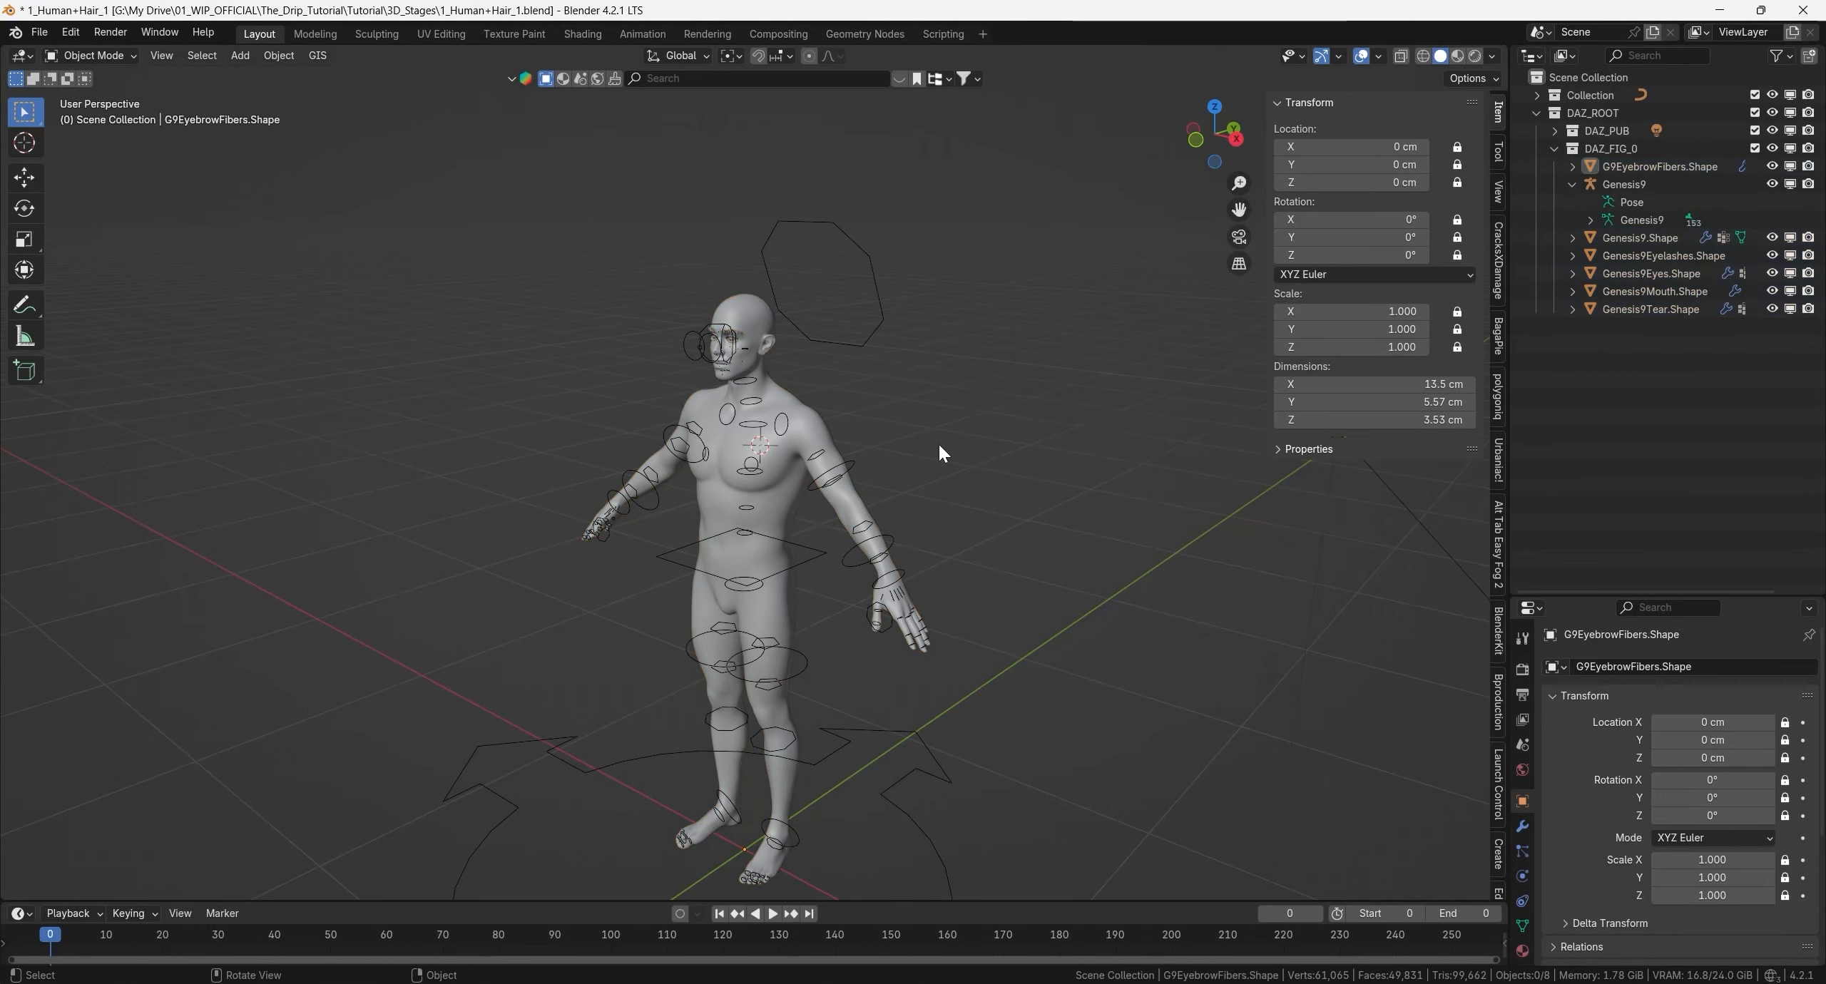
- Delete the Genesis9 armature and its hierarchy, leaving the unparented body meshes in DAZ_FIG_0
click(1623, 186)
right_click(1623, 185)
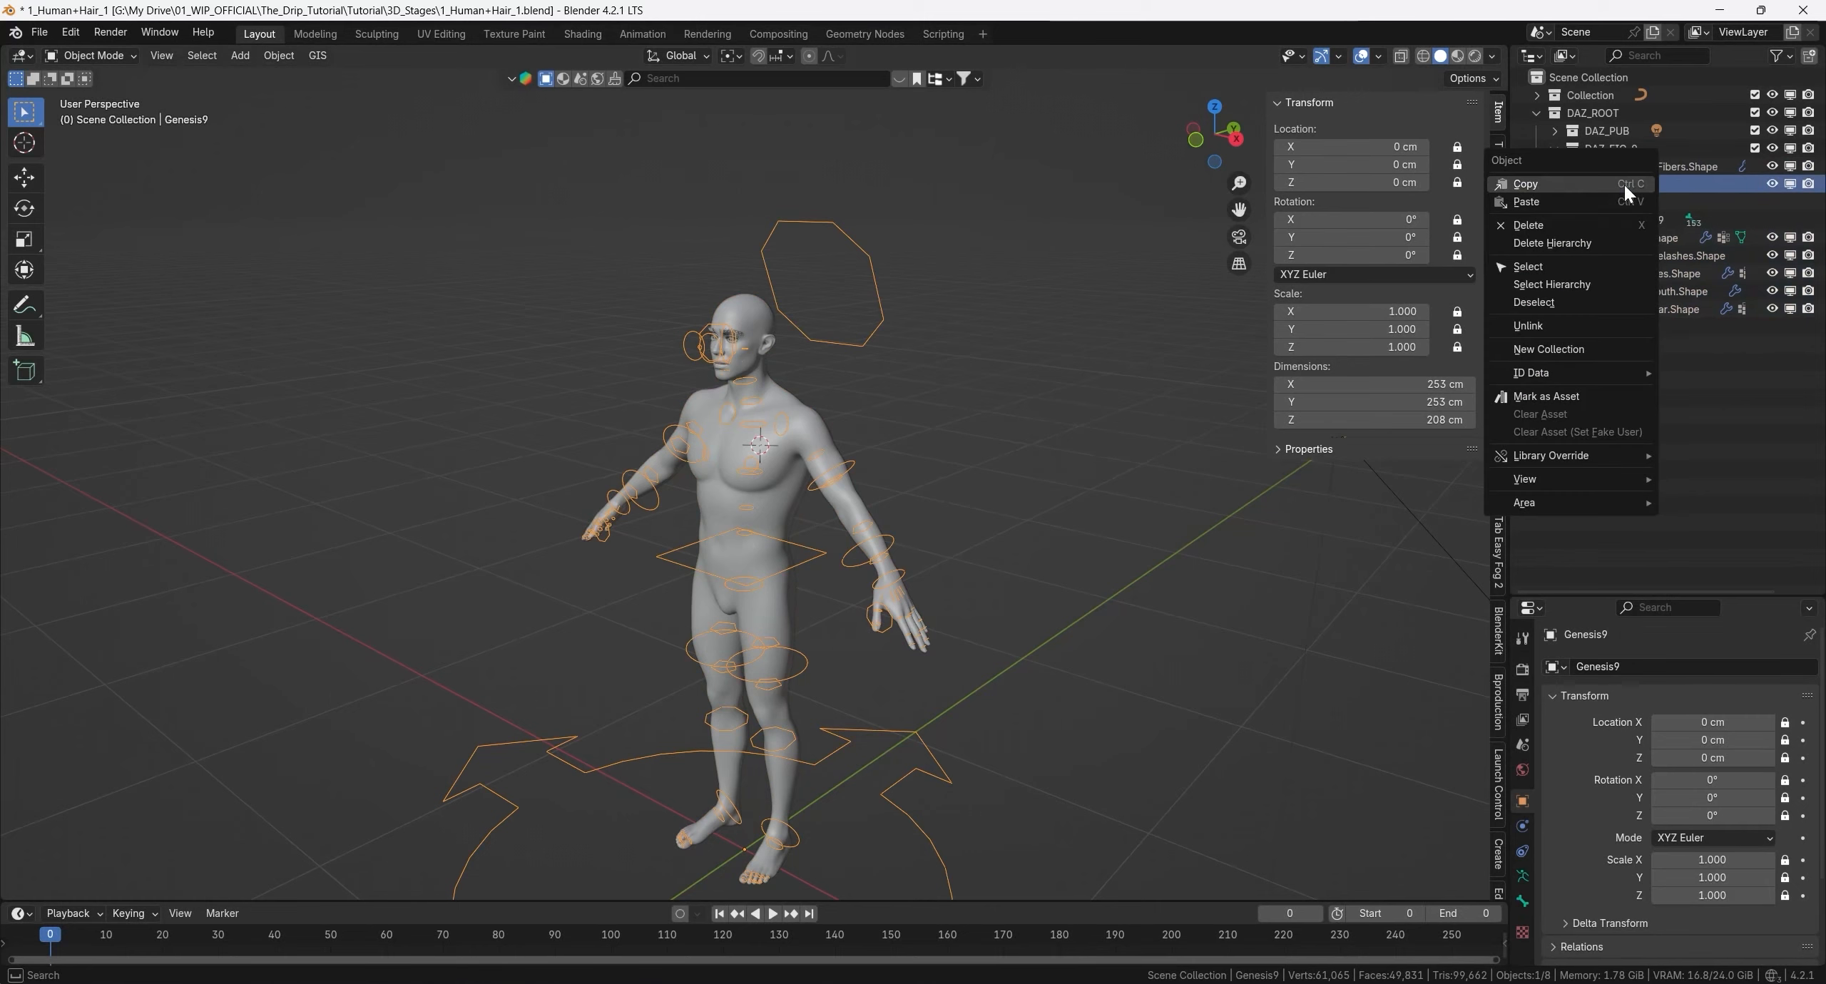
click(1604, 242)
click(1625, 170)
shift+click(1626, 260)
- Clear the selection and display the figure in rendered viewport shading
middle_drag(999, 456, 1052, 275)
click(1027, 434)
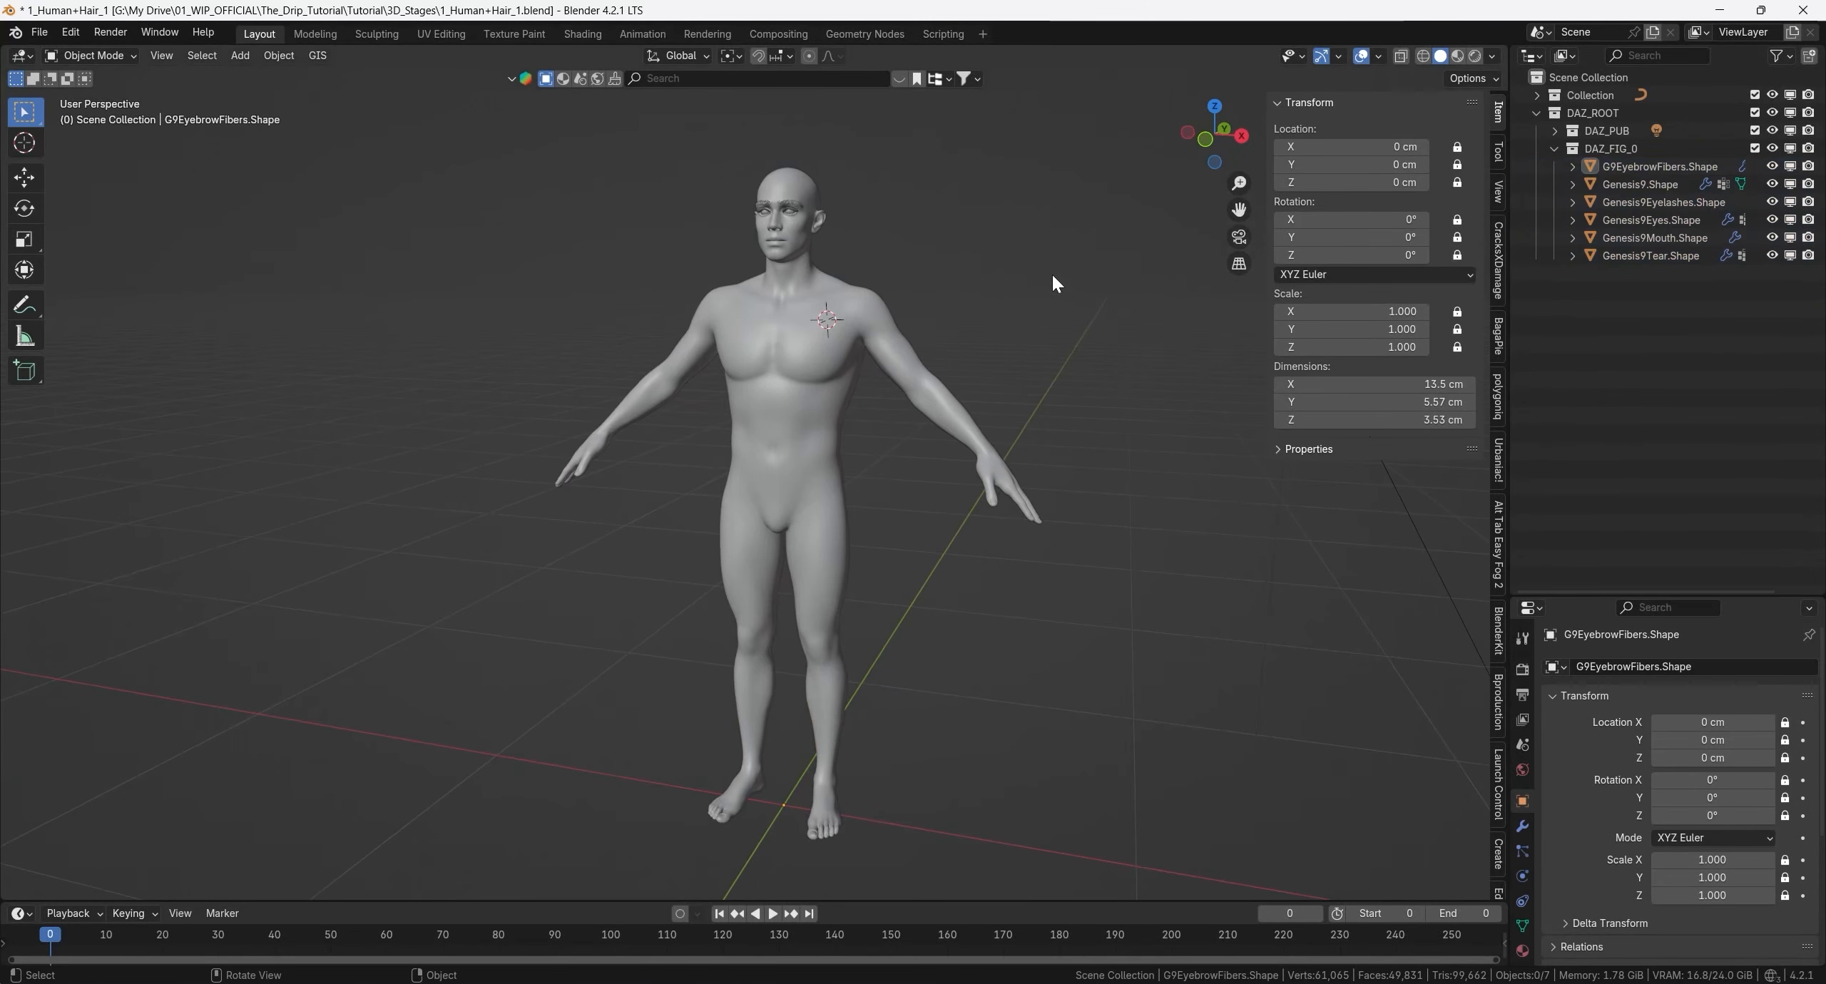
click(1474, 55)
mouse_move(920, 277)
middle_down()
mouse_move(1039, 278)
mouse_move(840, 277)
mouse_move(820, 296)
mouse_move(1007, 290)
mouse_move(889, 297)
mouse_move(1076, 443)
middle_up()
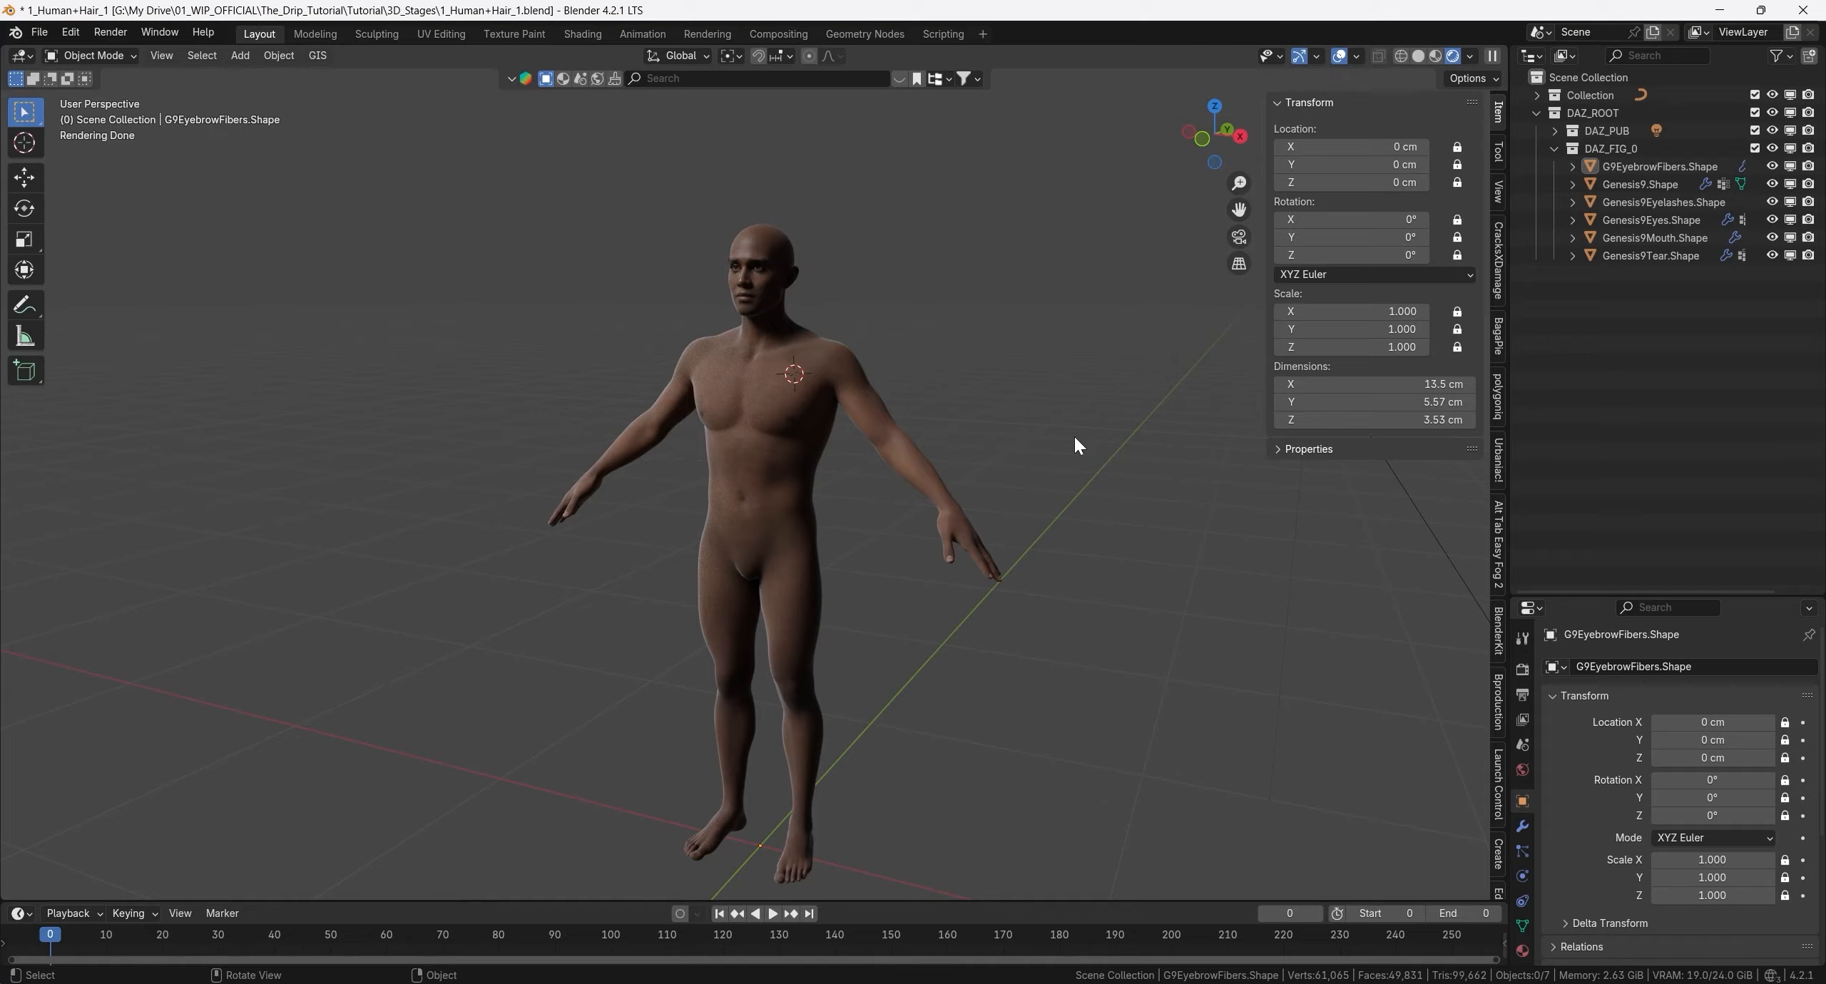
- Switch to DAZ Studio, hide the Fabrice for Genesis 9 figure, and select the dForce Pixie Hair Cap
key(alt+Tab)
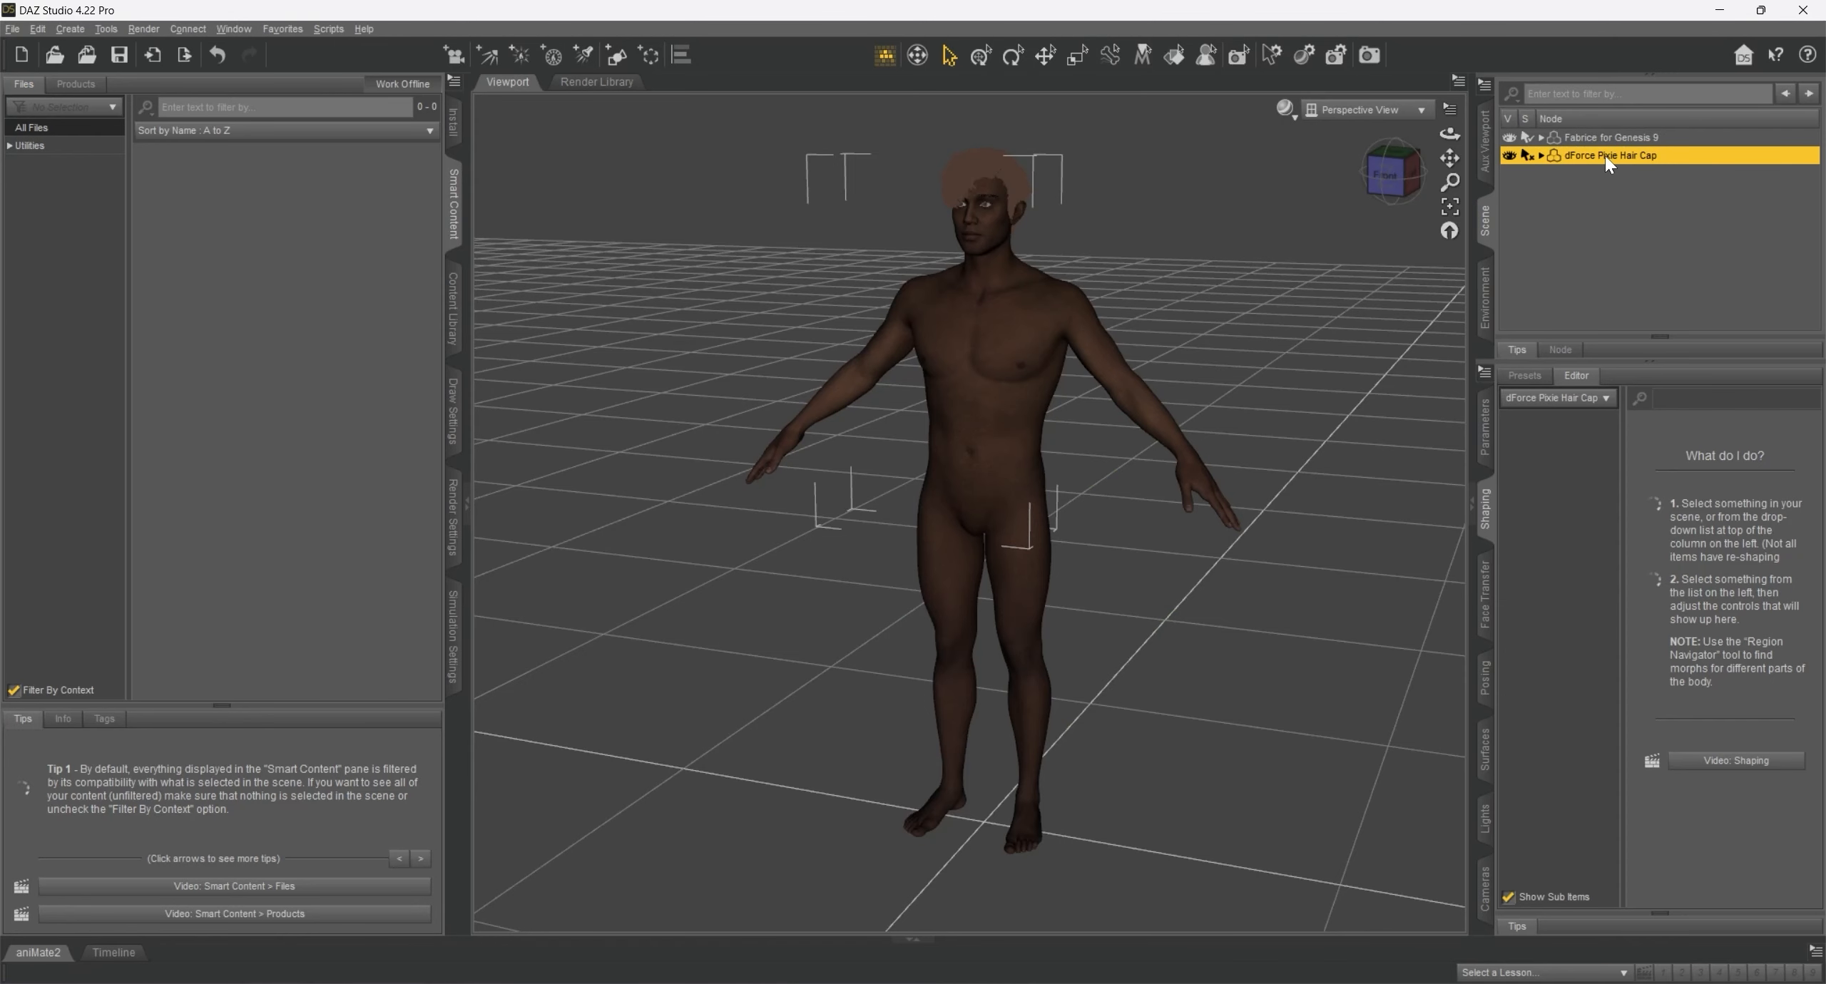
click(1609, 136)
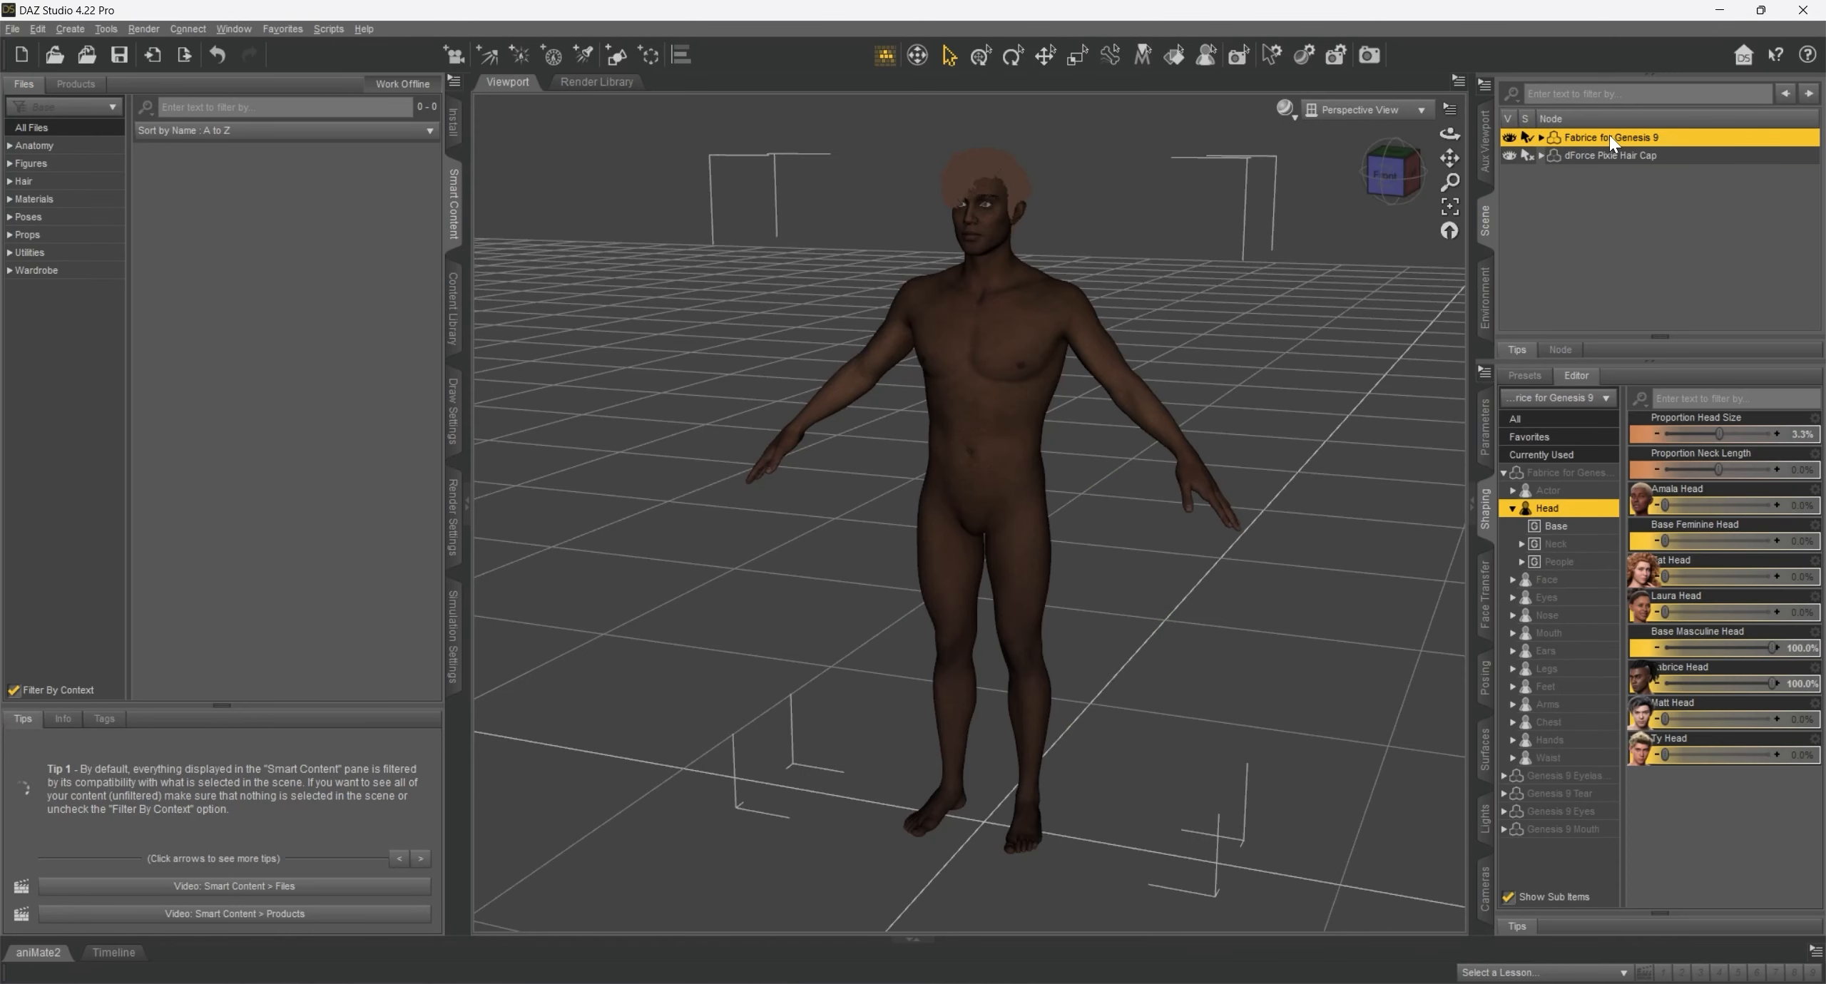
click(1510, 138)
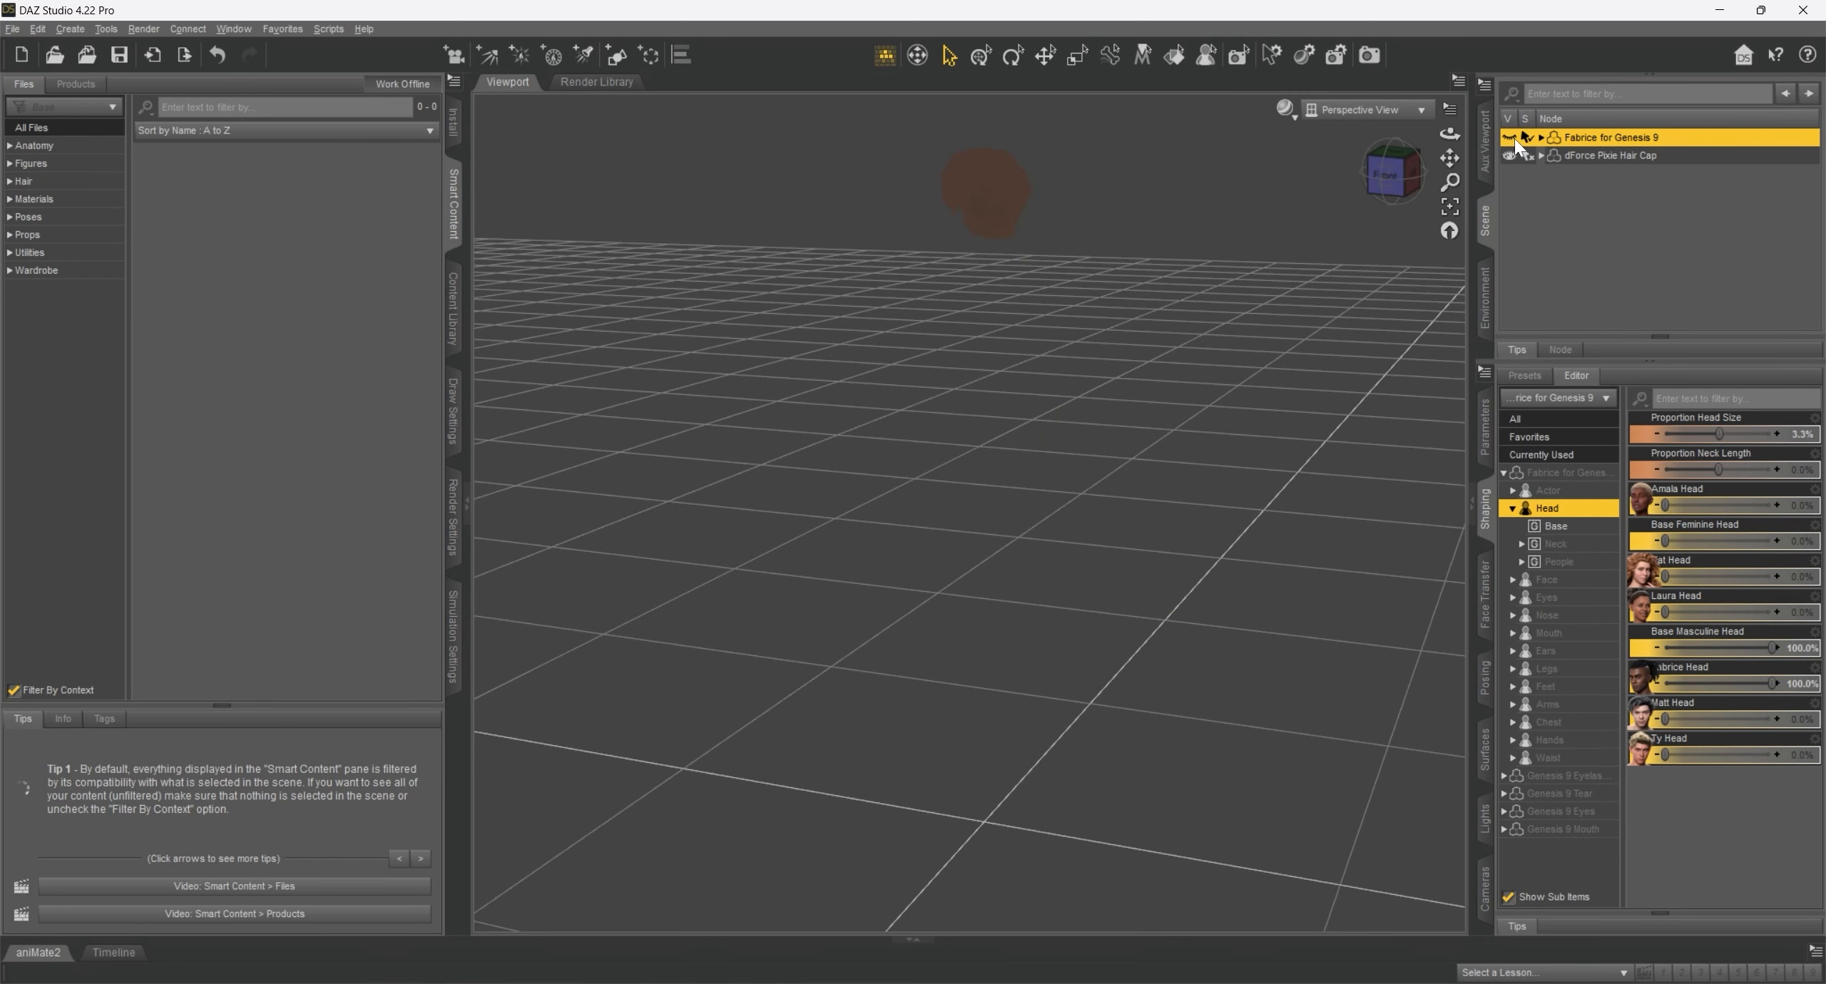
click(1013, 223)
- Export the hair to the Desktop as a Wavefront OBJ named Hair_3, using the Blender (1 unit = 50cm) preset
click(13, 29)
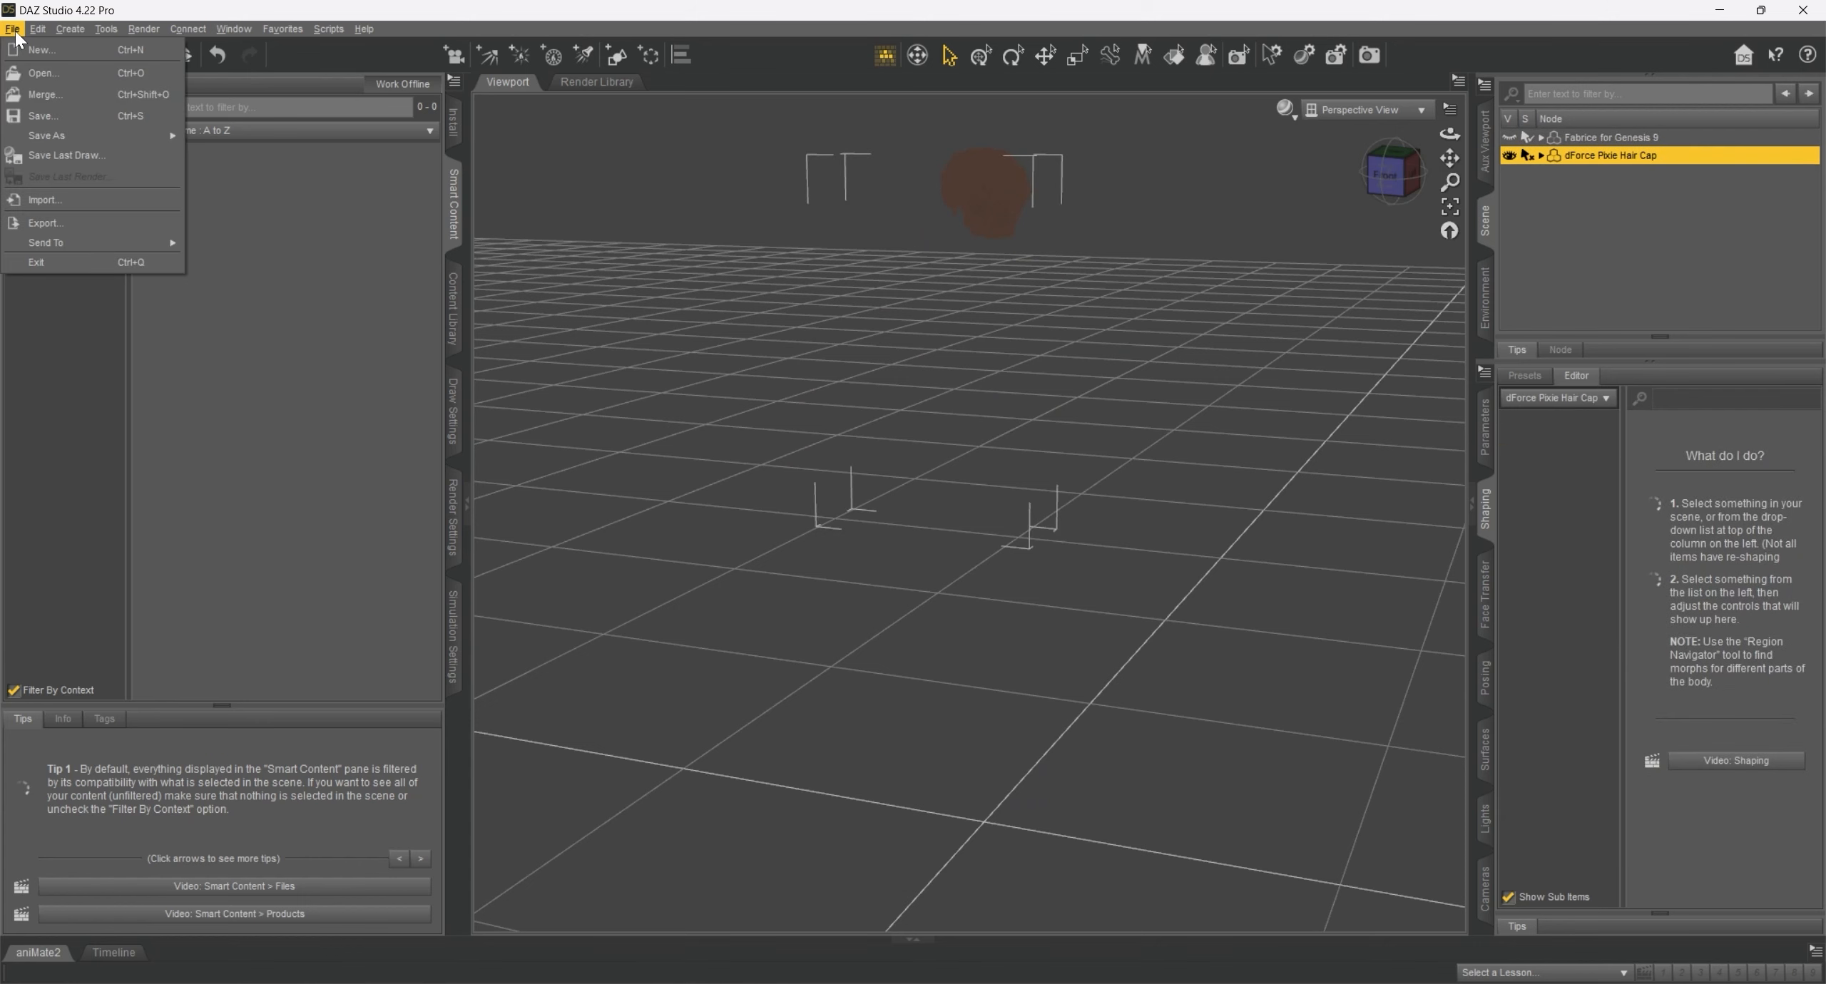
click(57, 223)
click(191, 466)
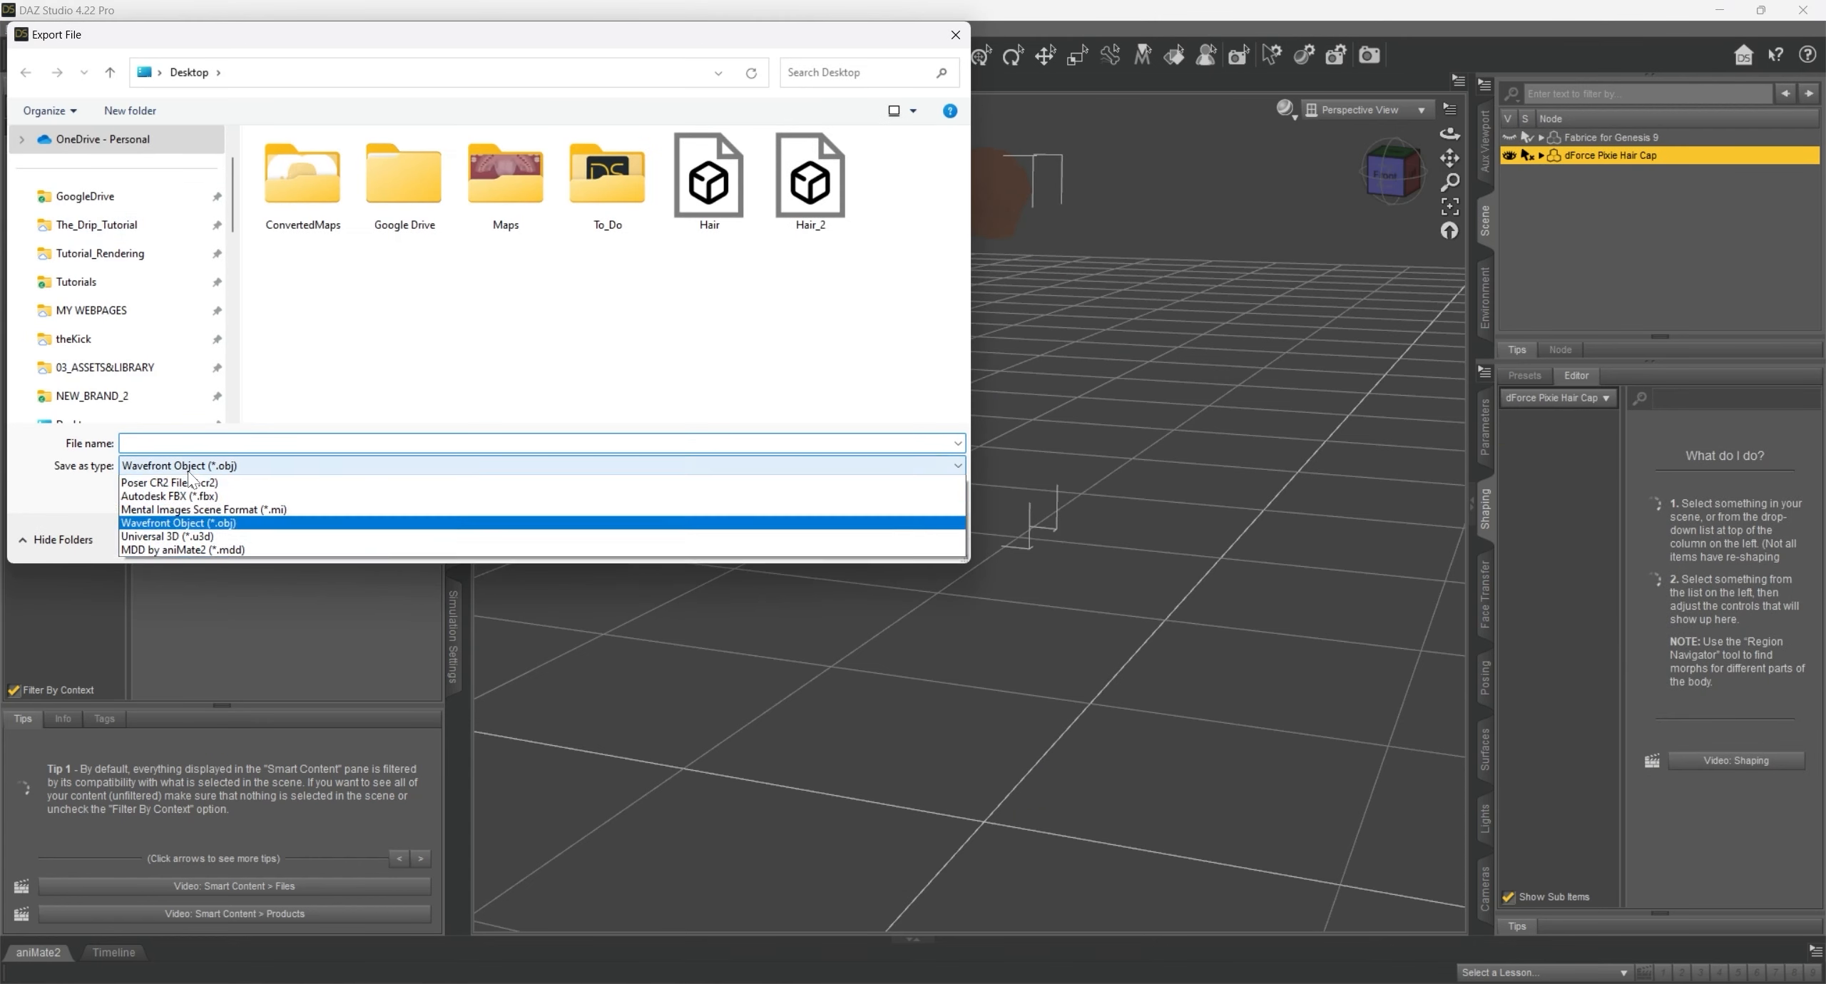
click(190, 549)
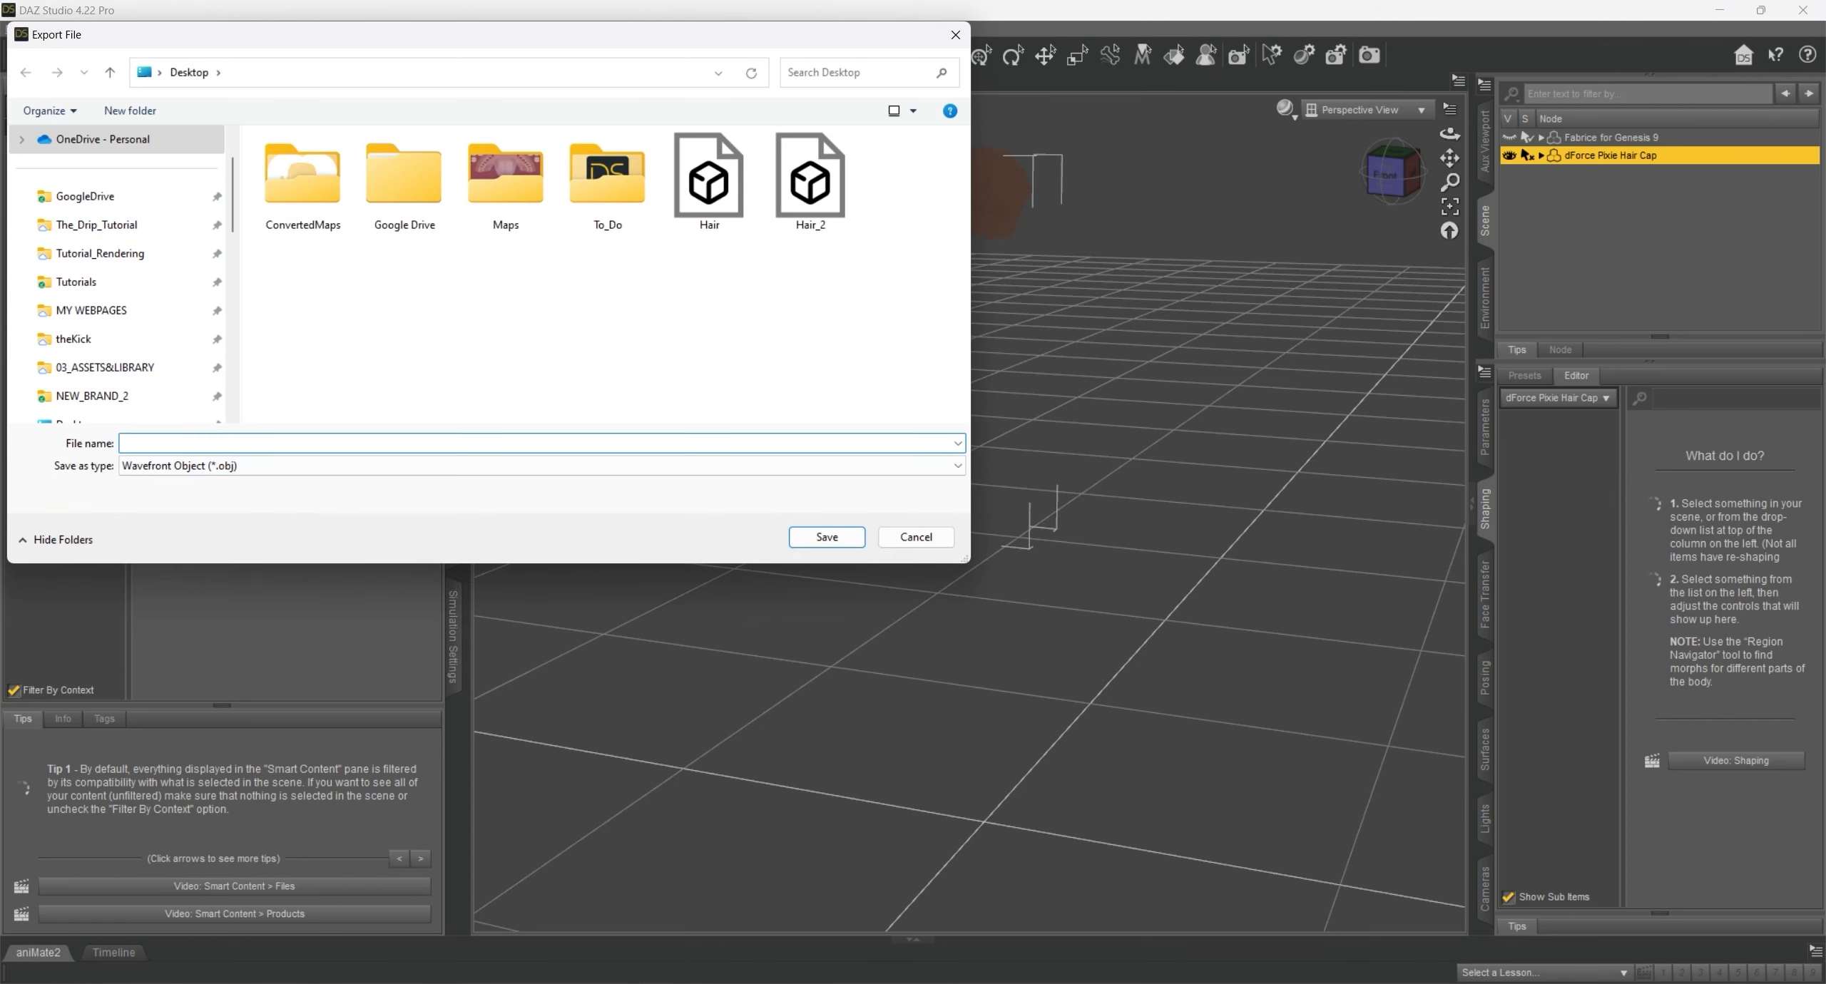
text(Hair_3)
key(Return)
click(1051, 497)
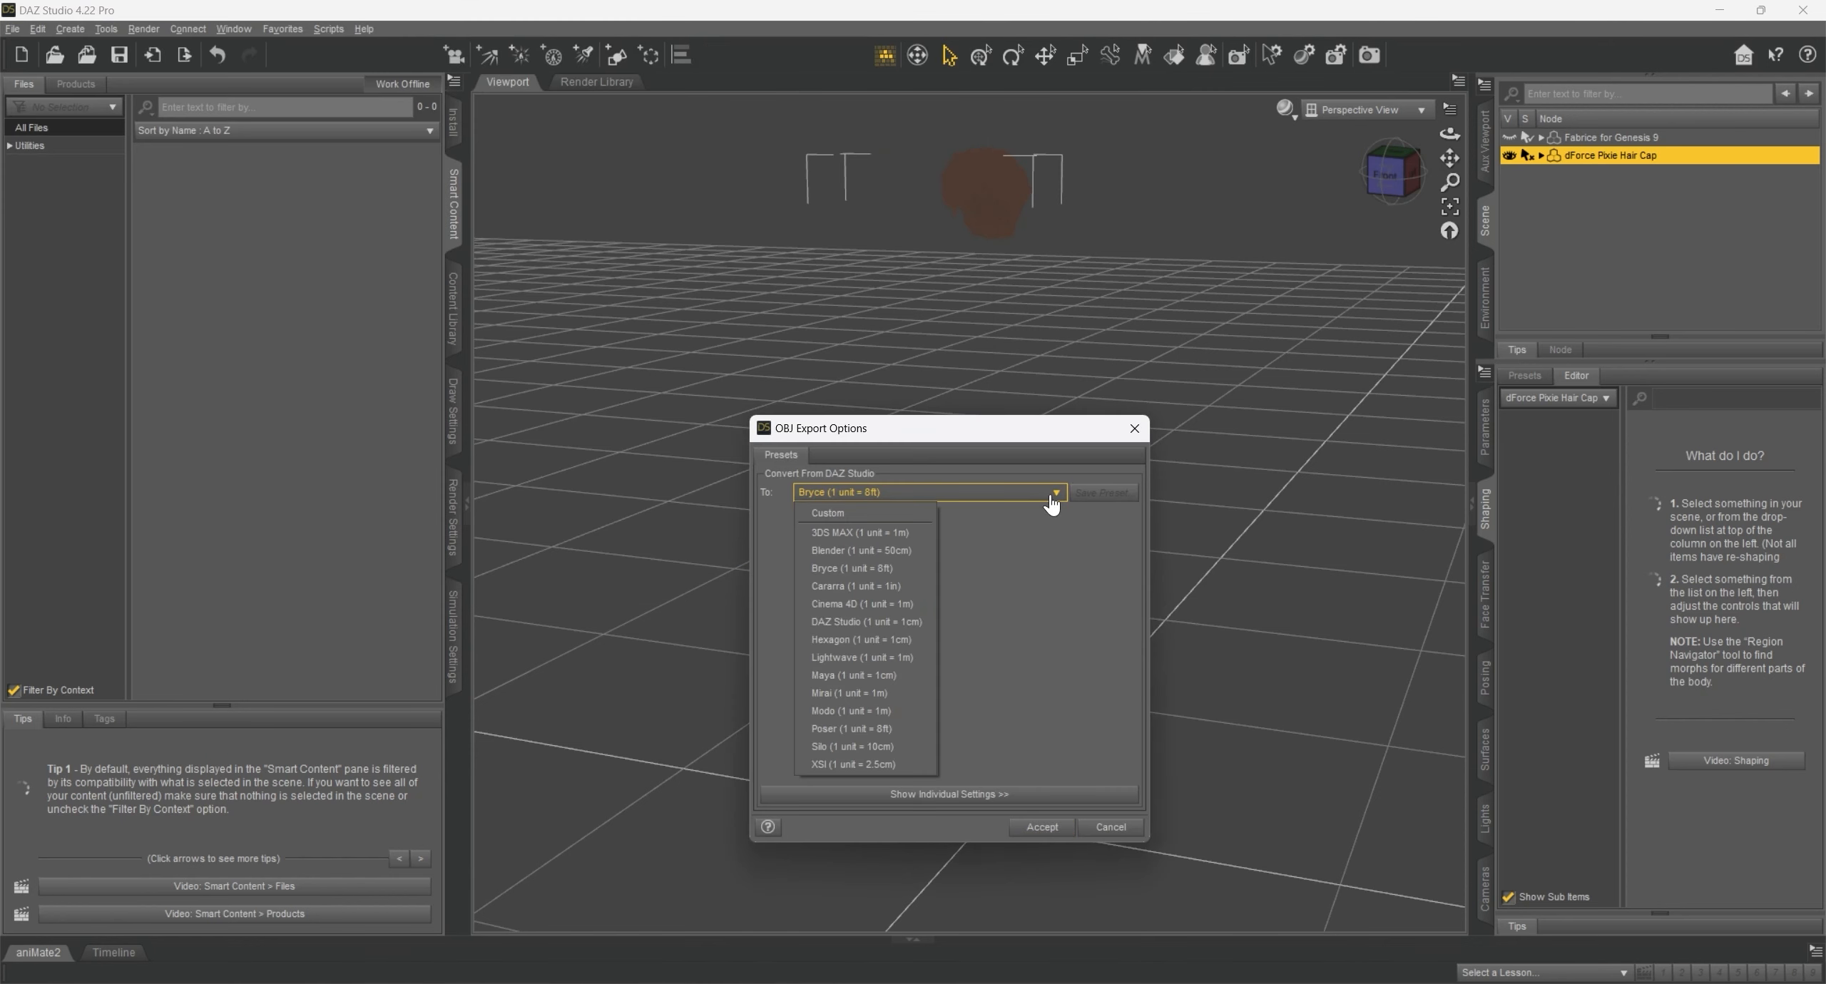
click(873, 554)
click(1021, 829)
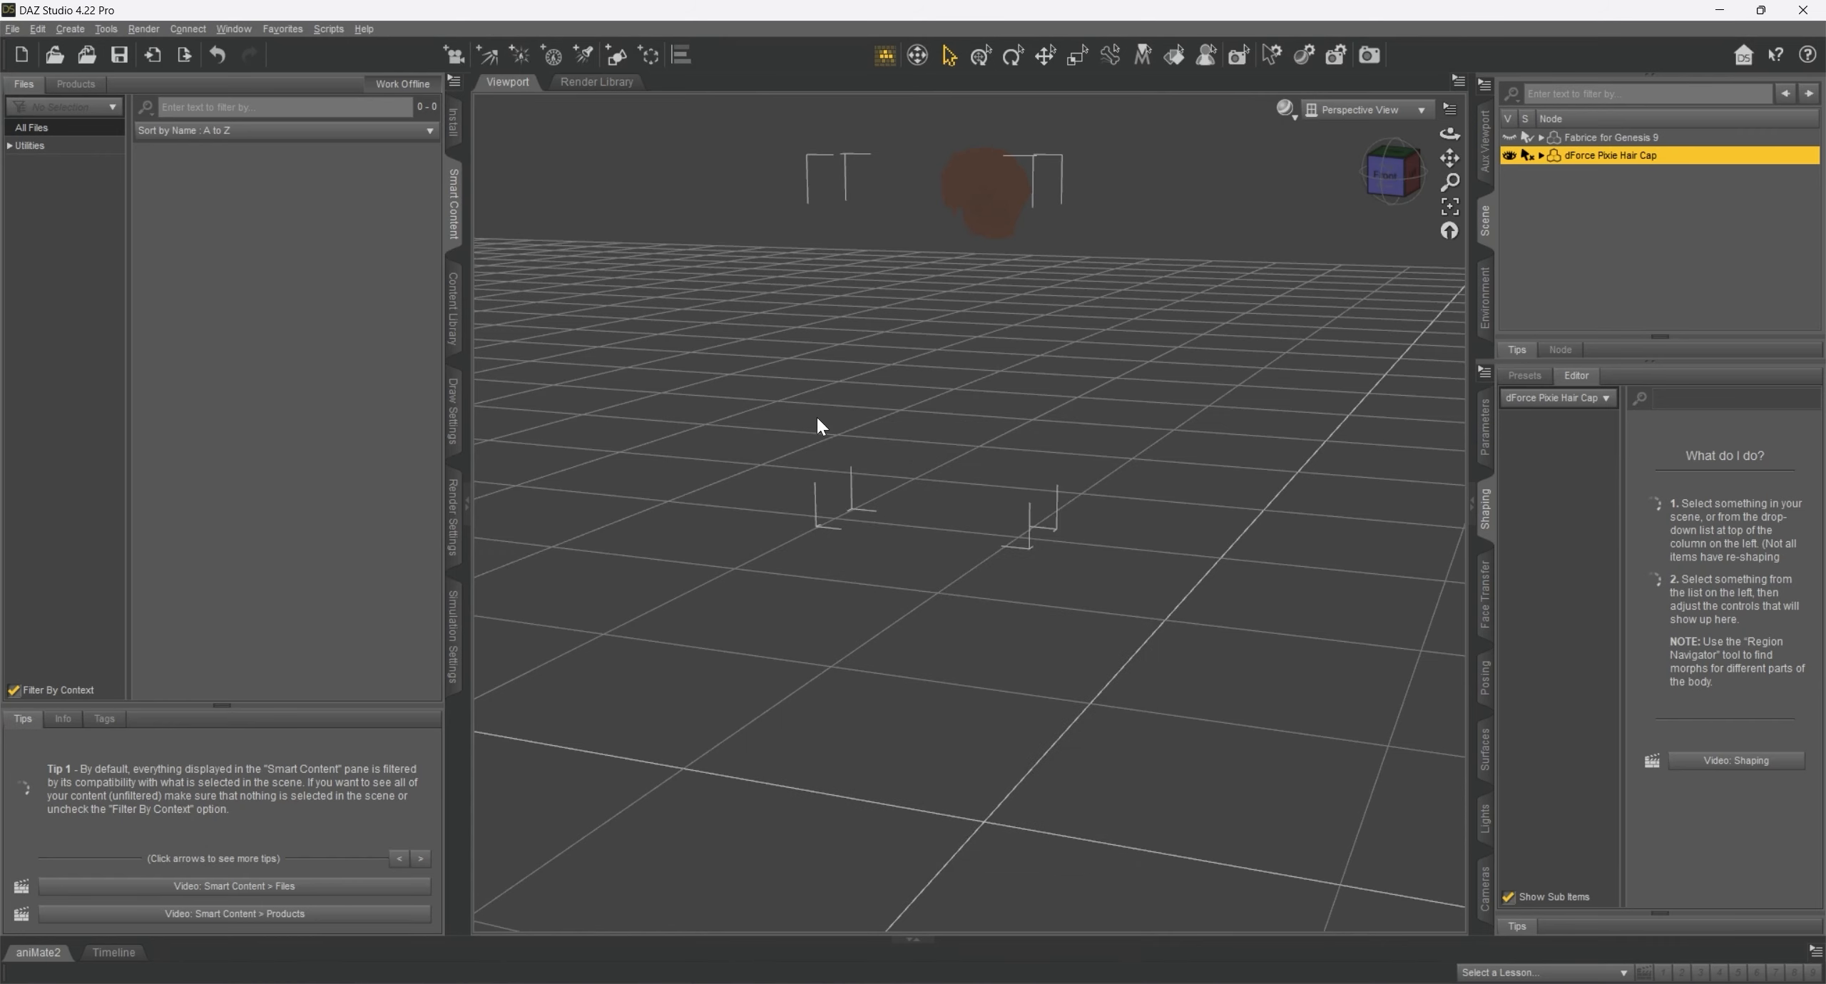
- Switch back to Blender and import the exported hair OBJ into the scene
key(alt+Tab)
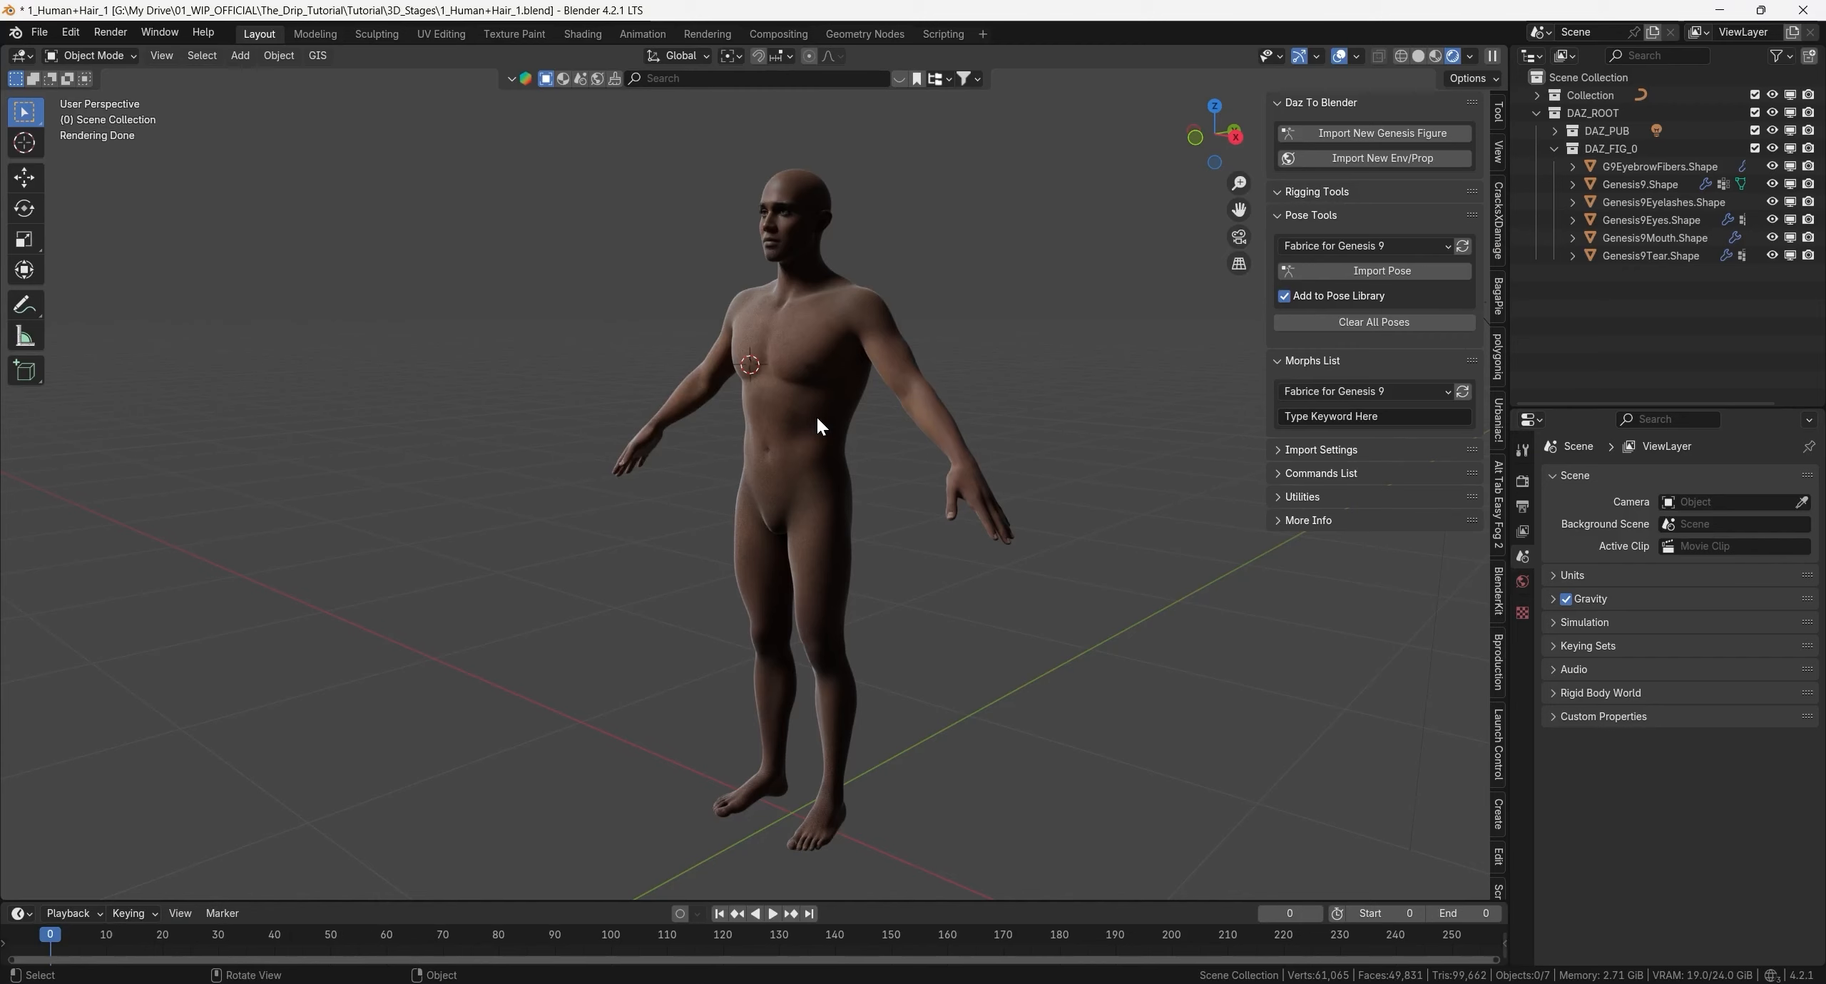
click(38, 32)
mouse_move(89, 281)
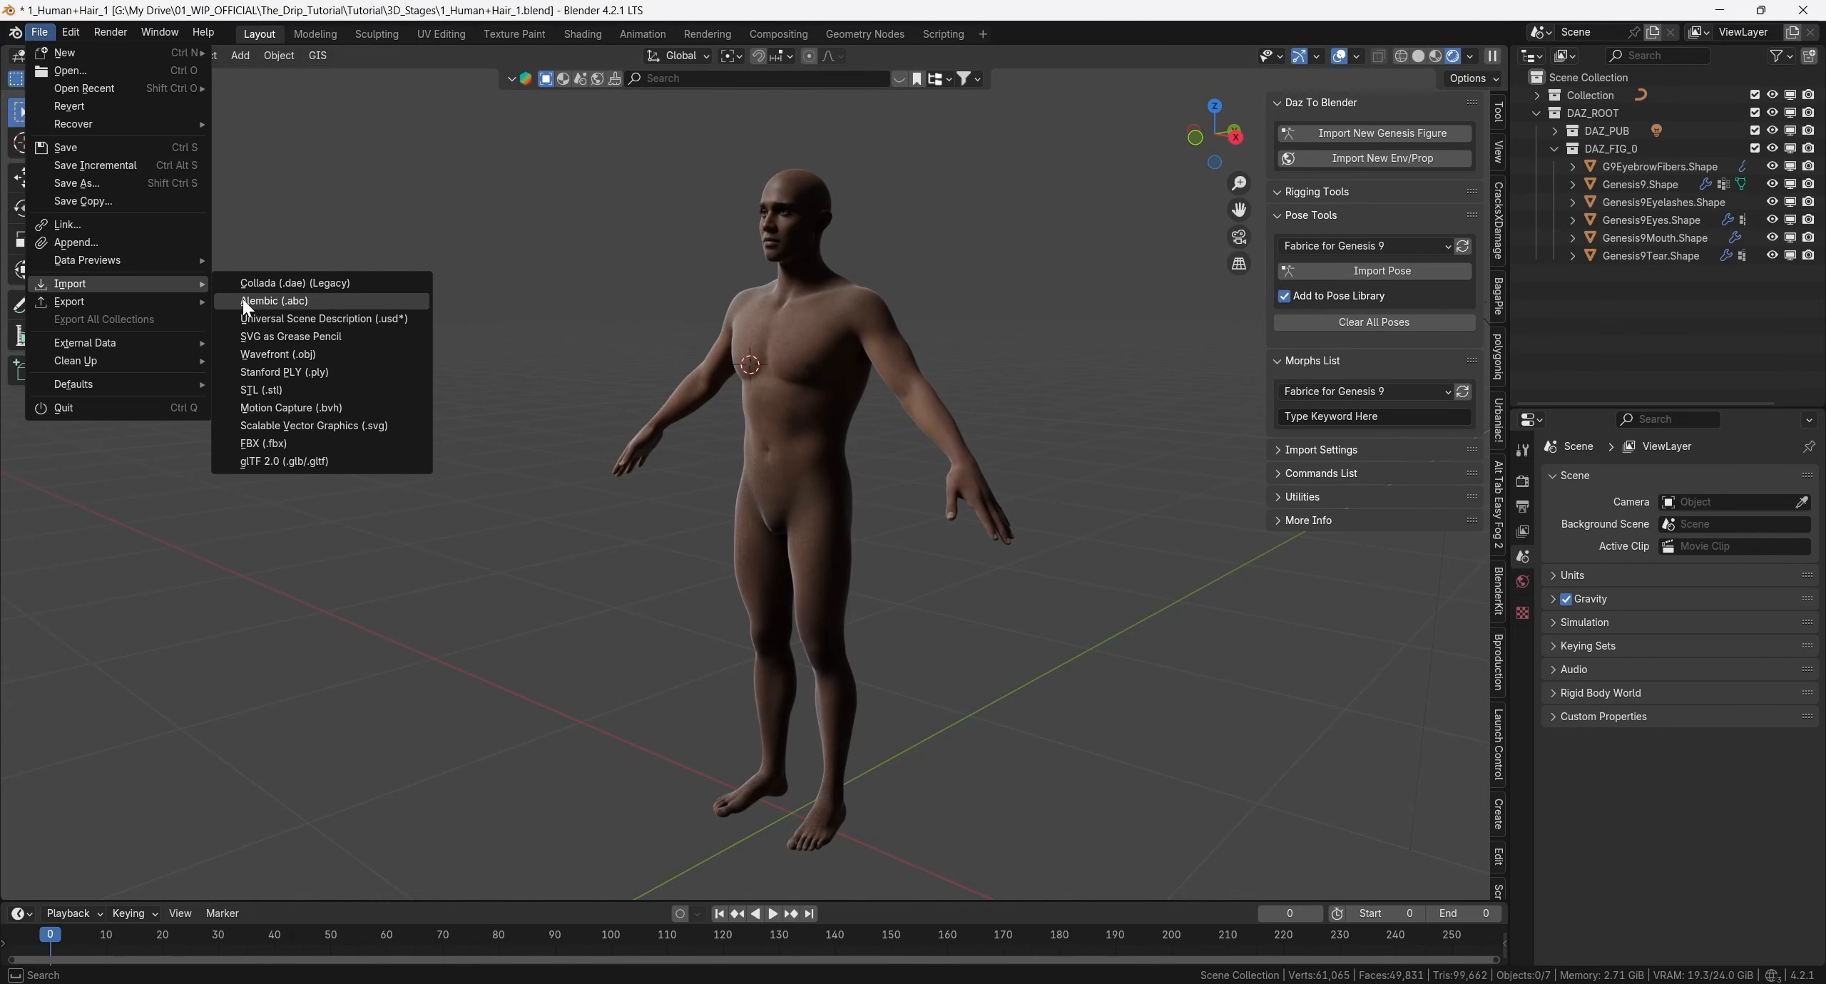
click(268, 354)
double_click(288, 308)
scroll(604, 403, down, 5)
middle_drag(588, 403, 533, 435)
shift+middle_drag(533, 435, 790, 288)
shift+right_click(482, 531)
key(alt+Home)
scroll(927, 529, up, 7)
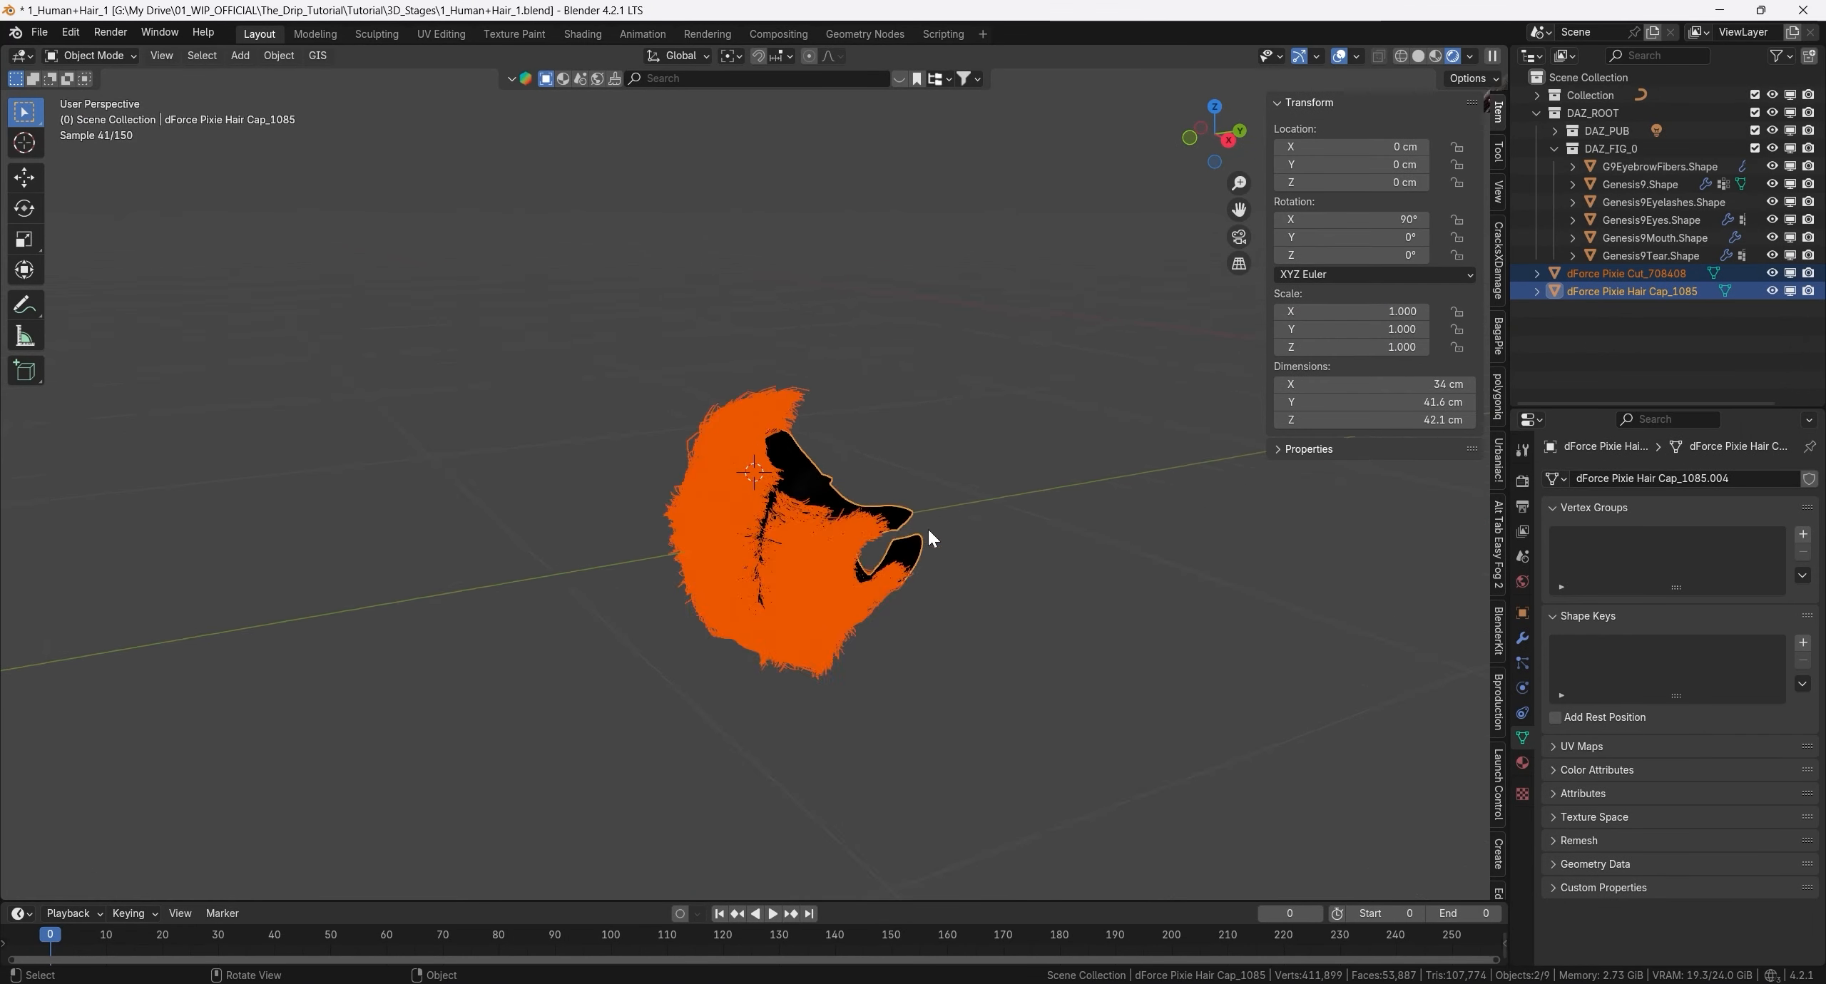
- Parent the dForce Pixie Cut hair to the dForce Pixie Hair Cap using Object (Keep Transform)
scroll(928, 530, up, 2)
click(859, 496)
middle_drag(1001, 437, 933, 452)
click(830, 305)
shift+middle_drag(871, 292, 653, 345)
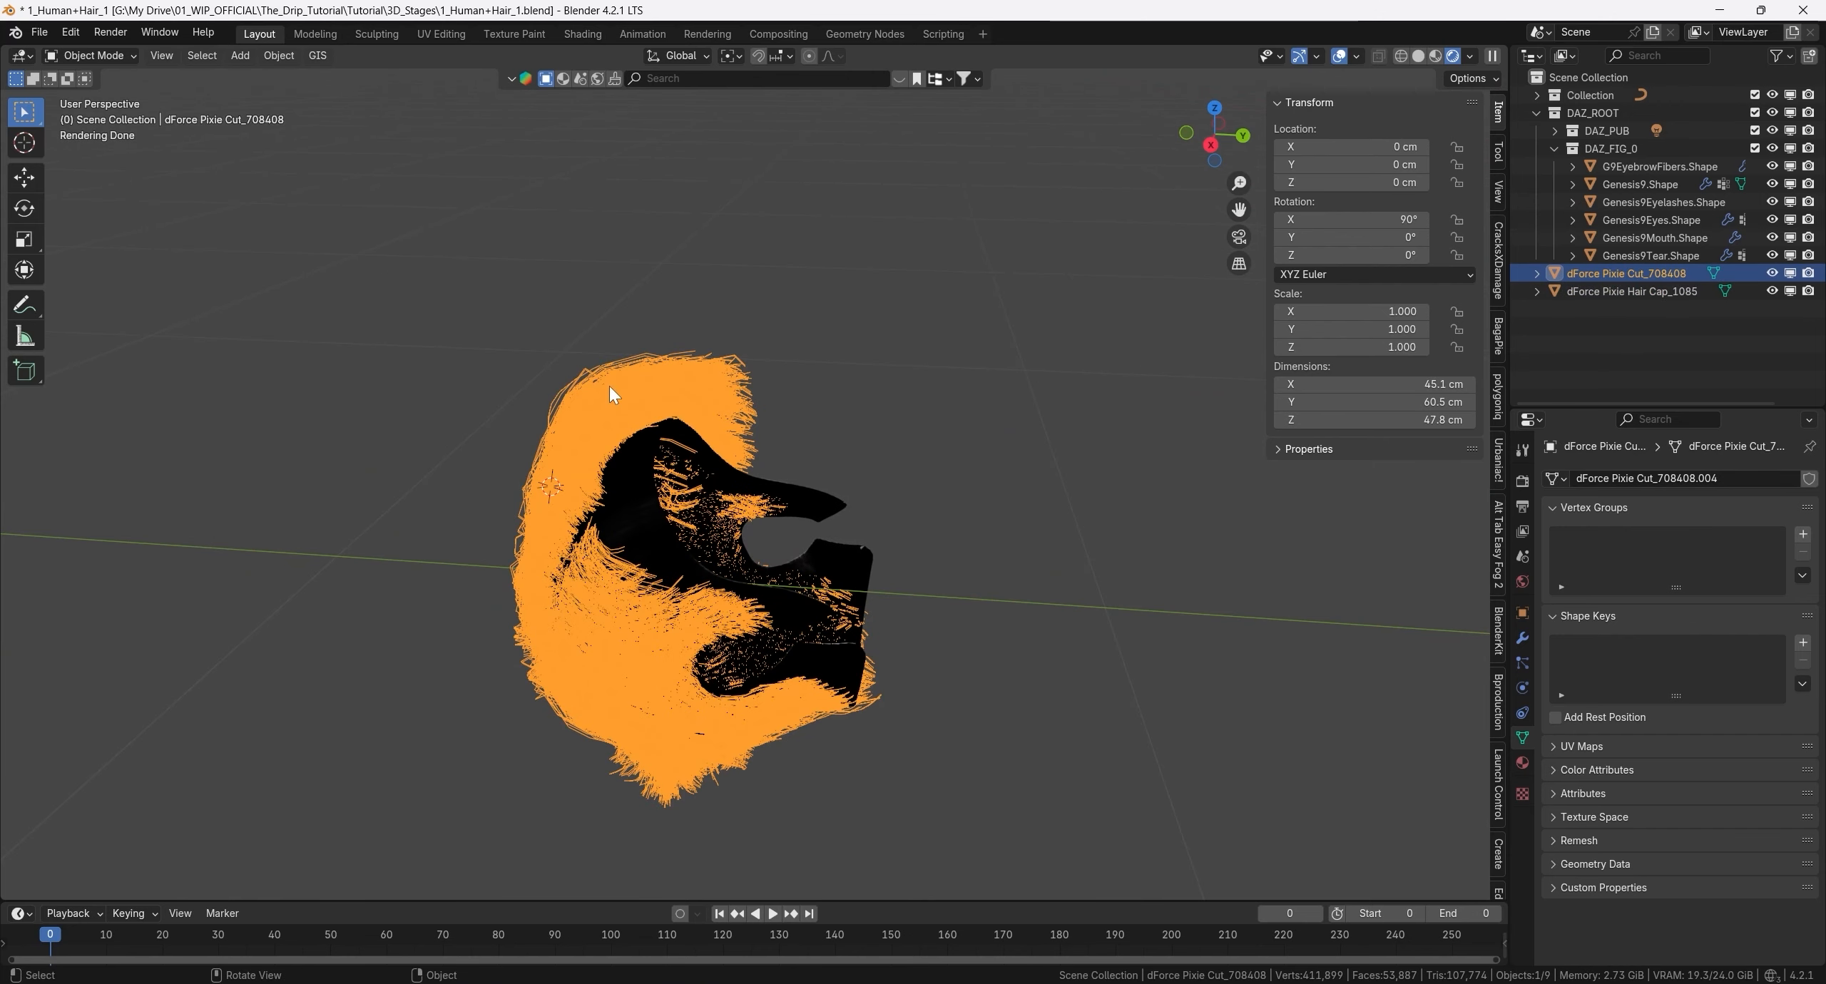
shift+click(649, 505)
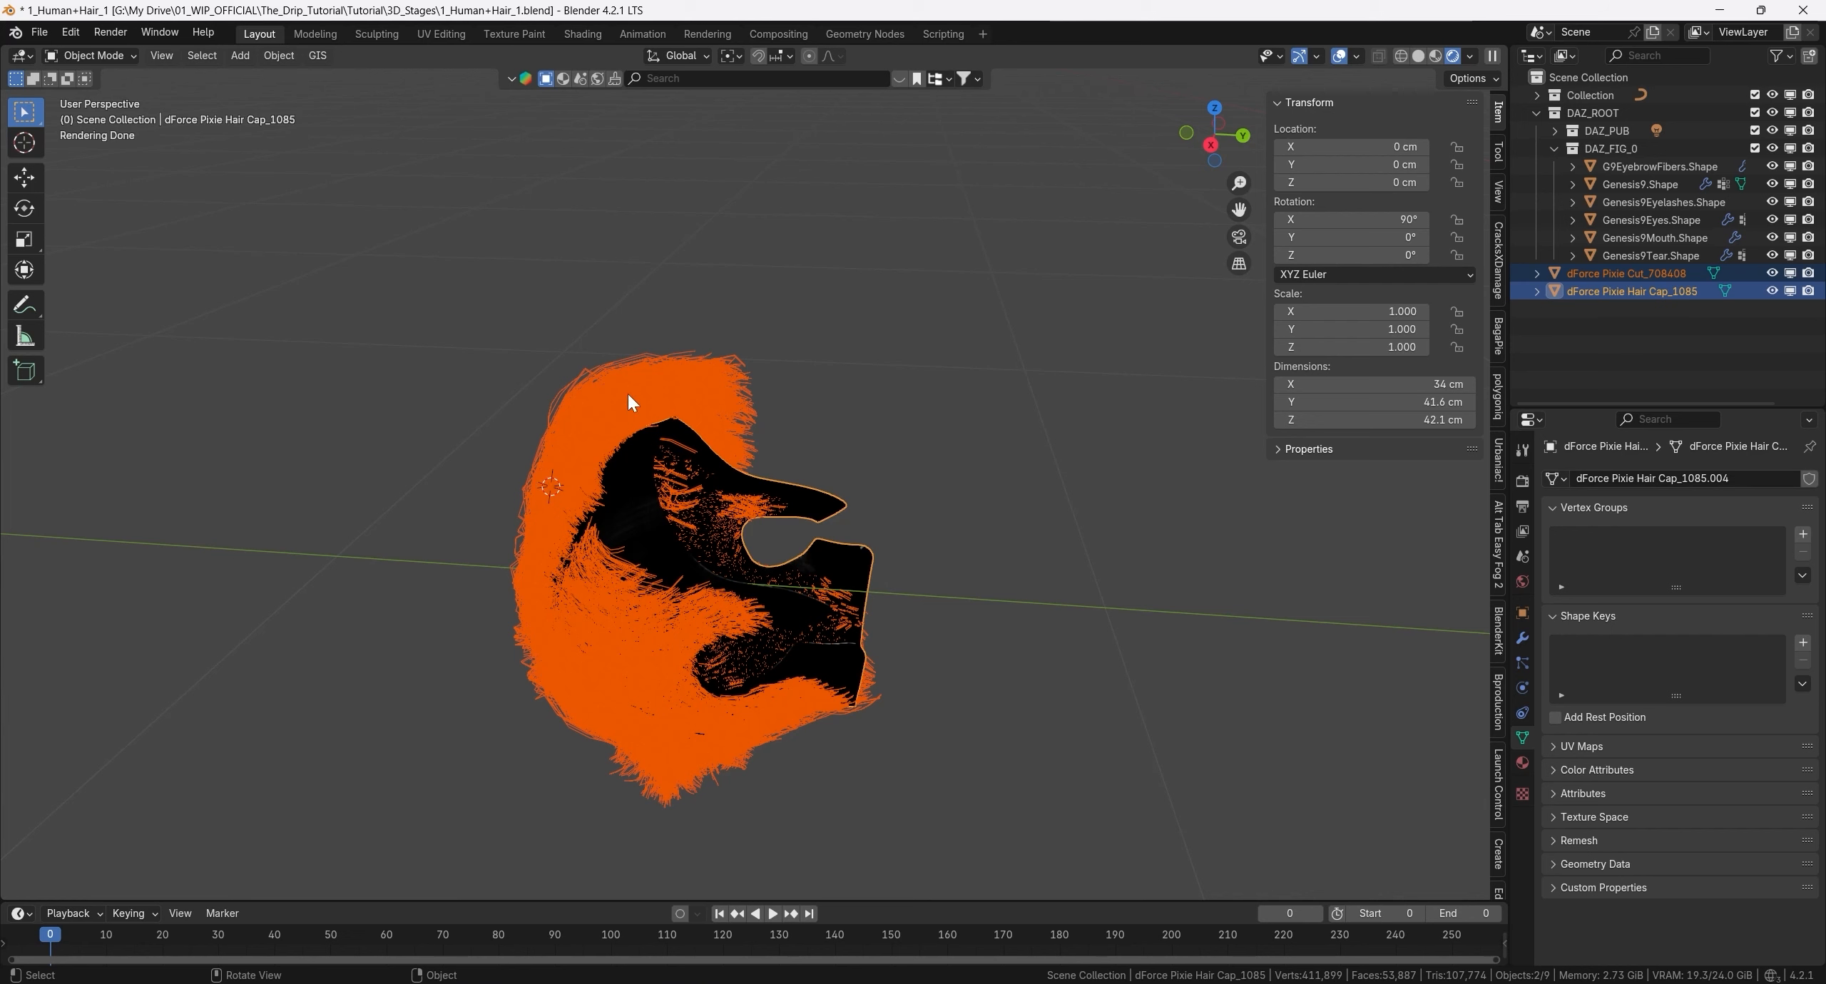
shift+click(631, 511)
shift+click(639, 510)
key(ctrl+p)
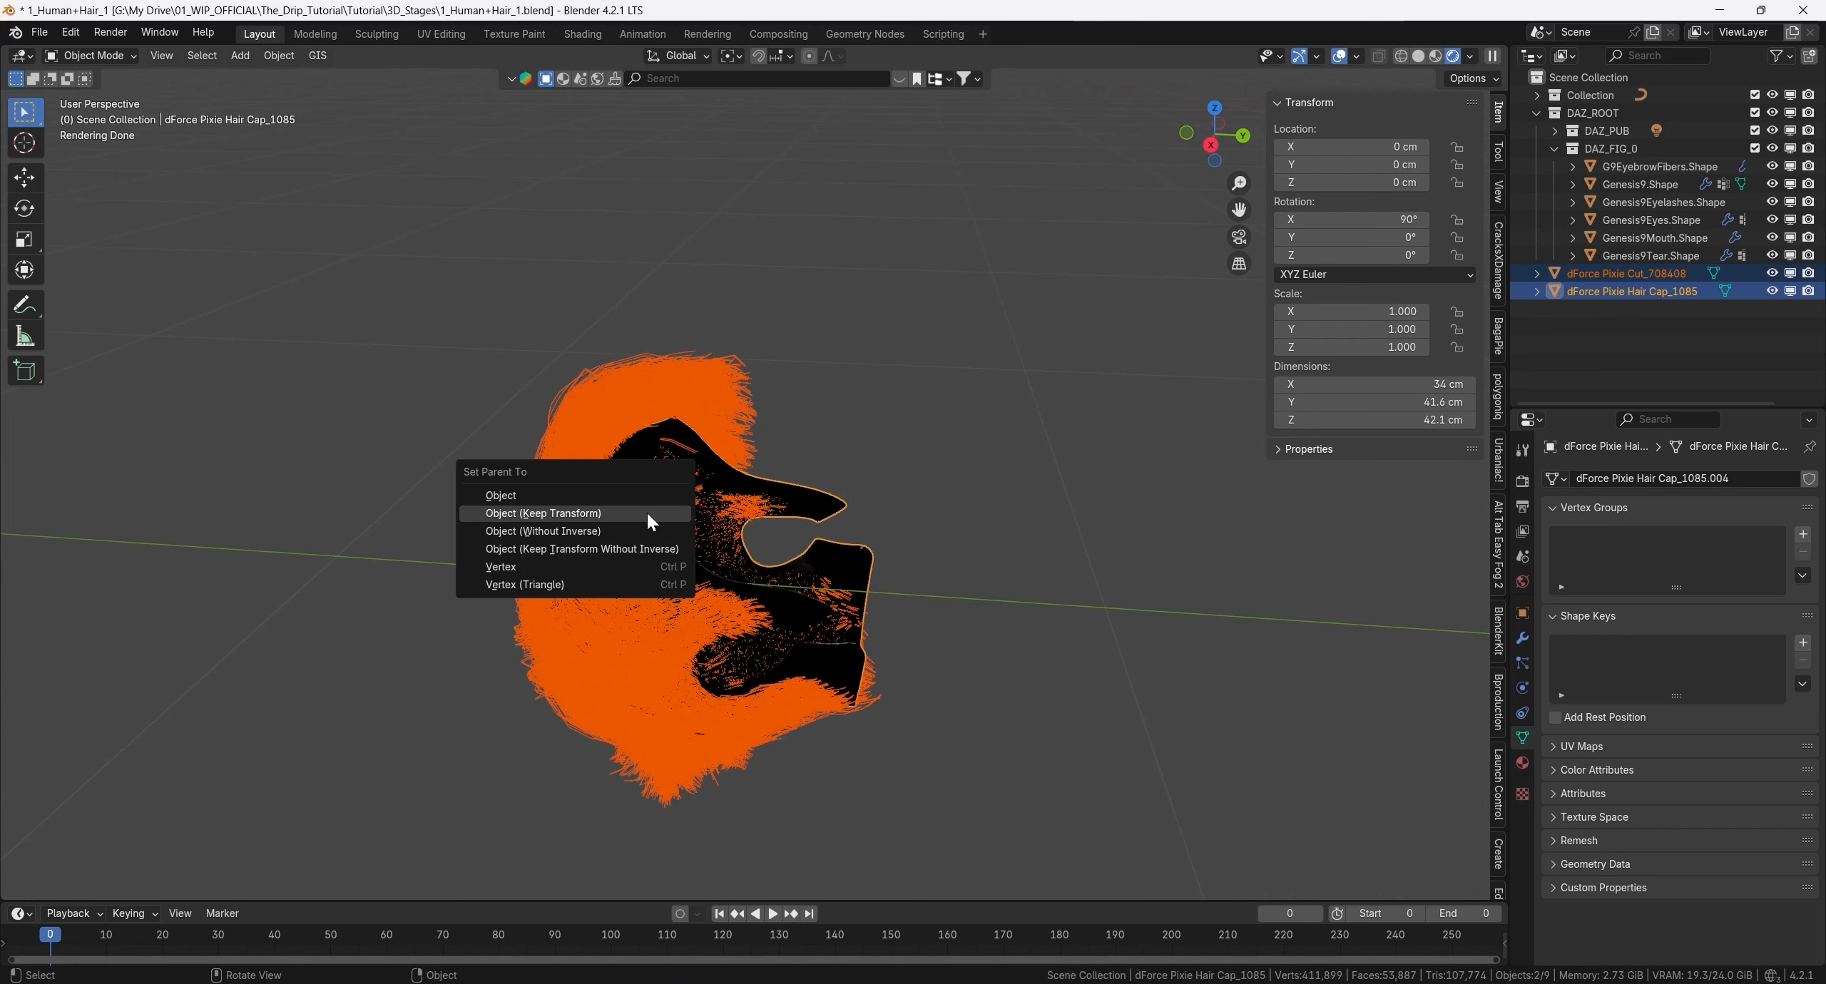
click(646, 511)
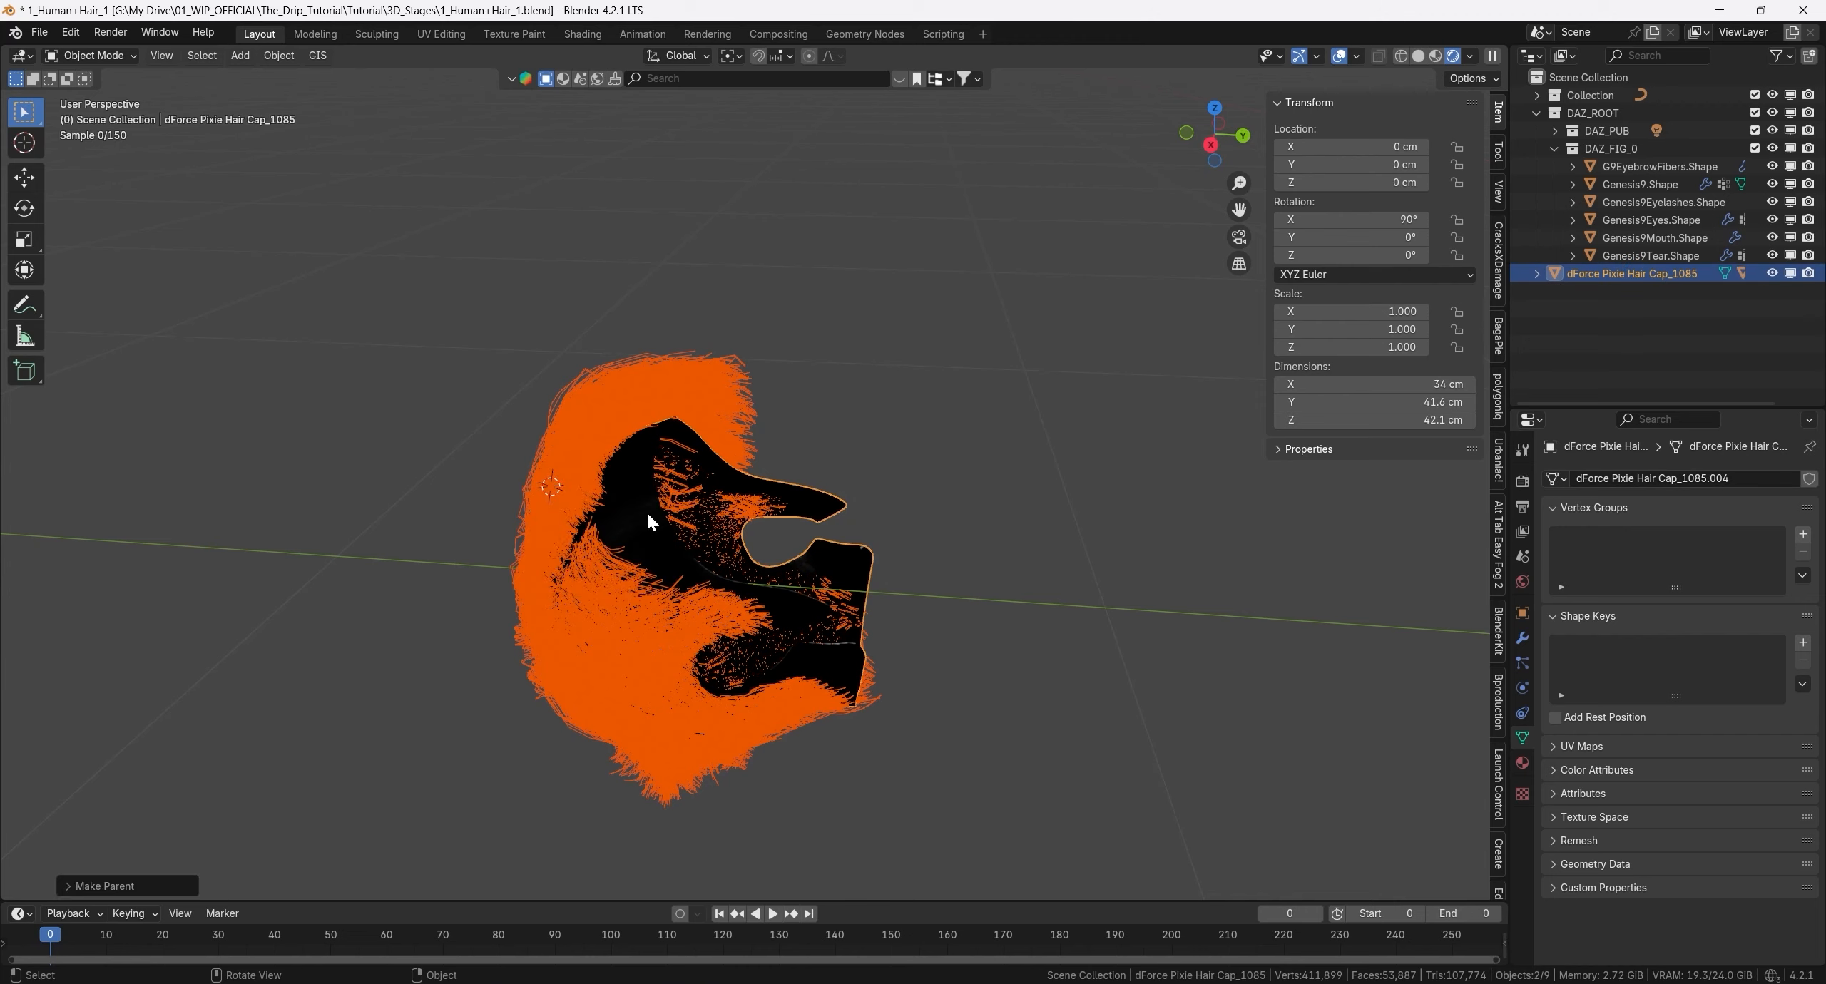
- Scale the parented hair and cap uniformly by 0.5
scroll(793, 440, down, 6)
shift+middle_drag(793, 439, 551, 519)
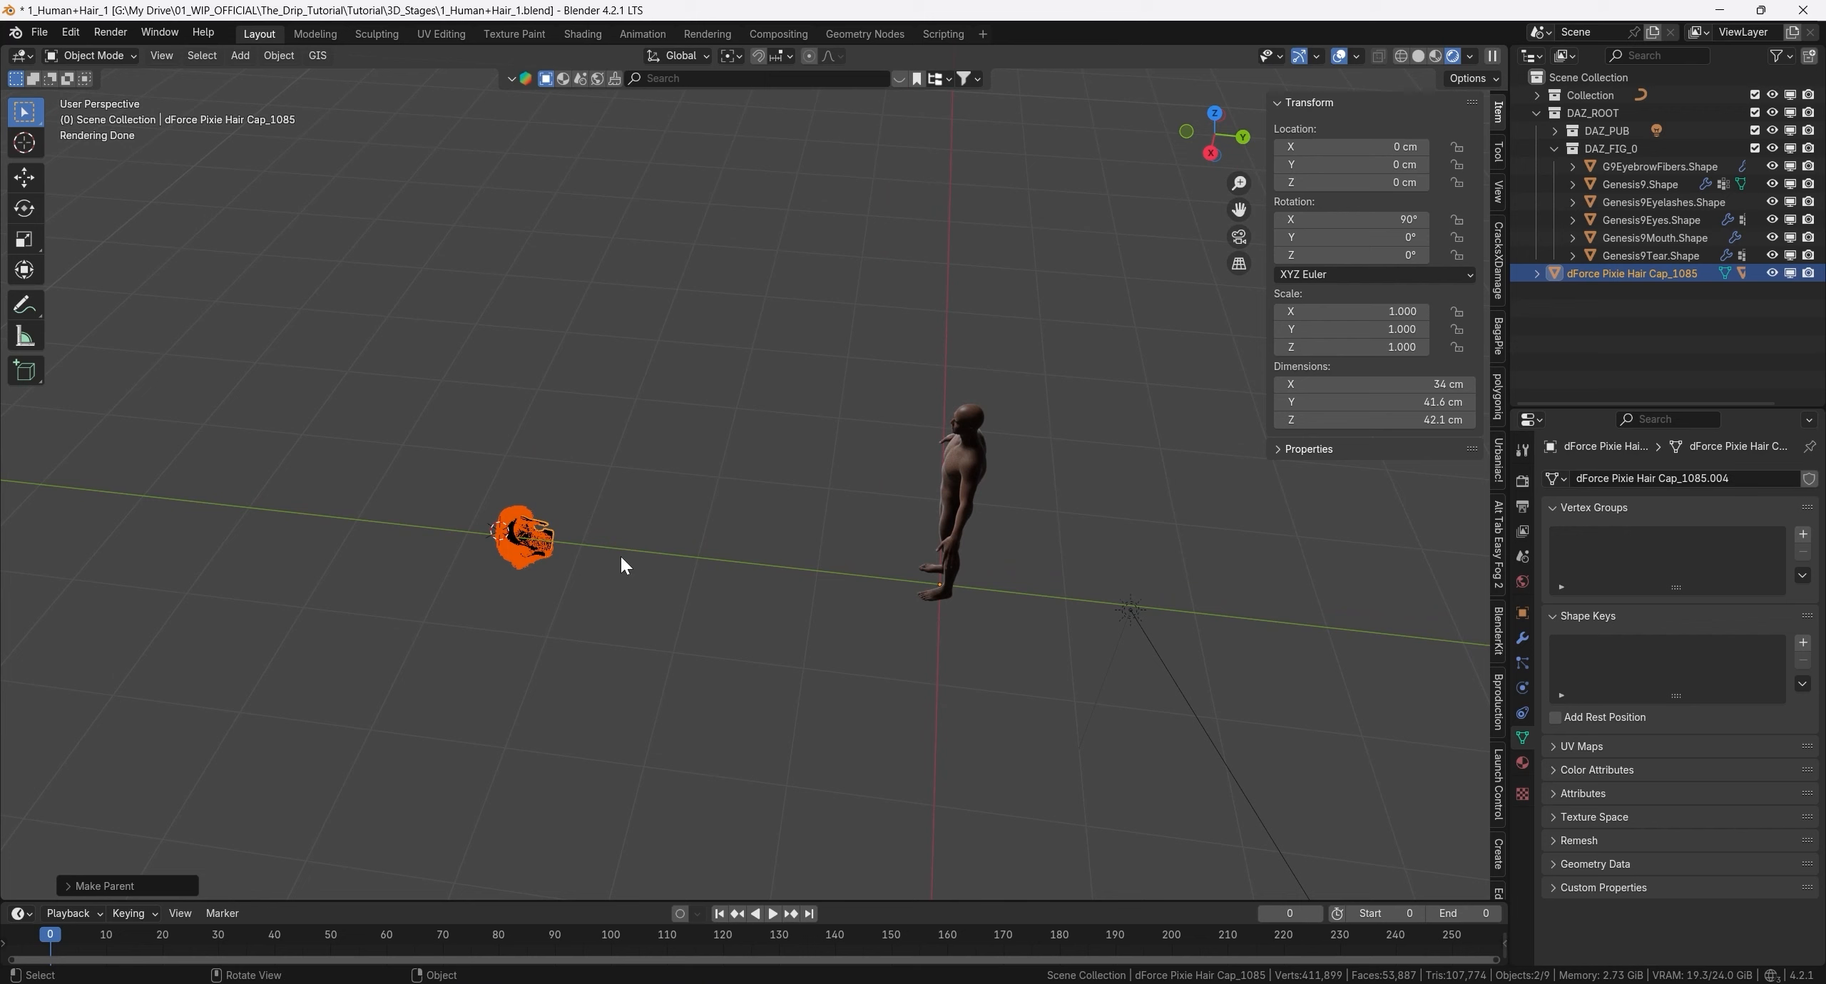
text(s)
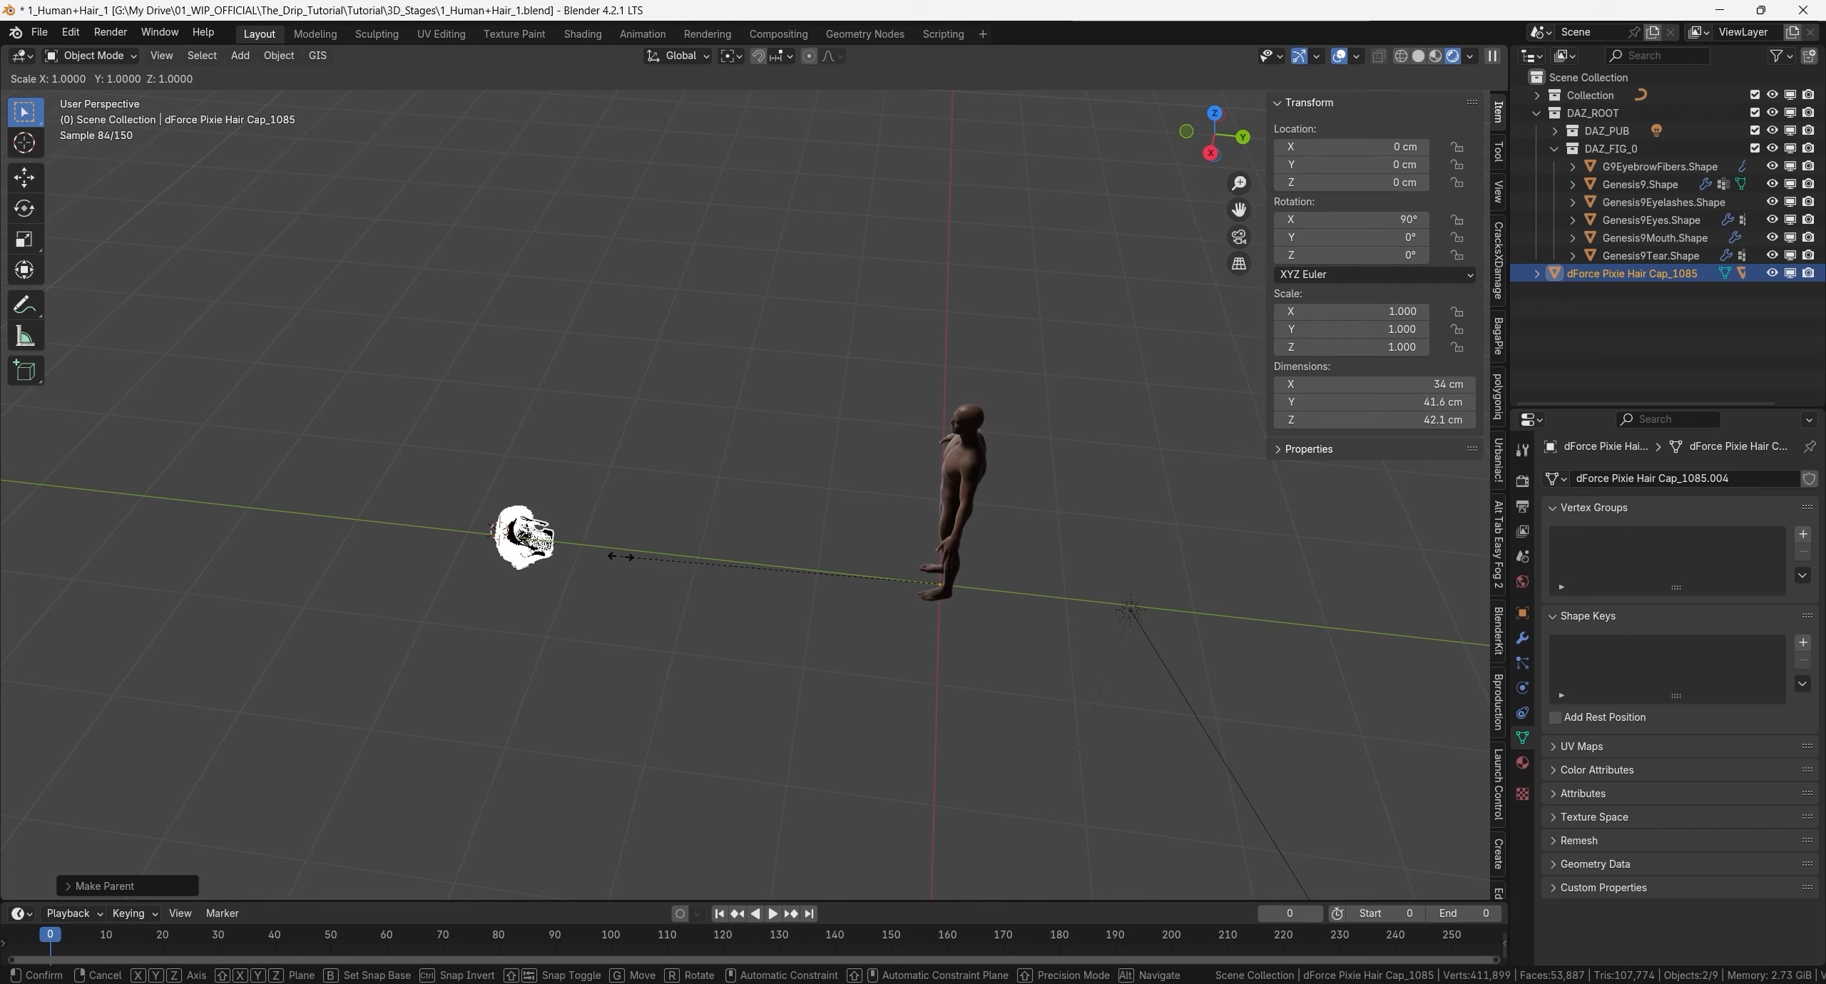
text(0.5)
key(Return)
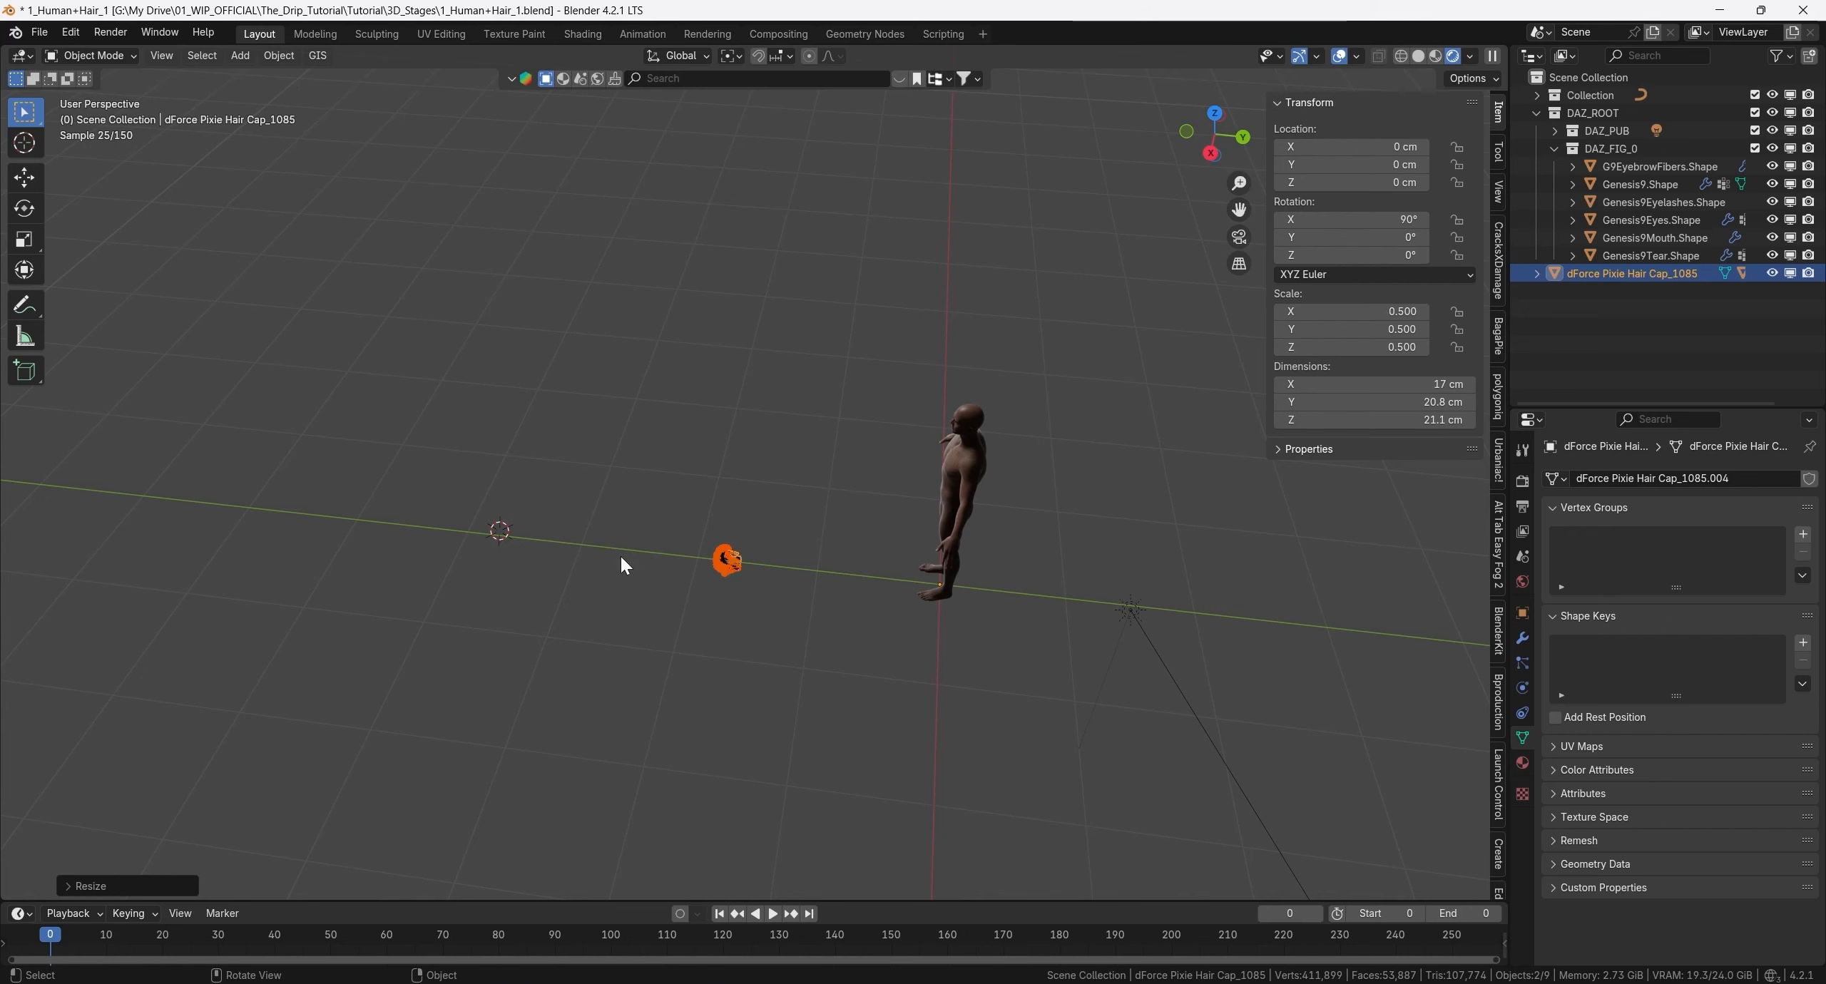
- Rotate the hair cap and its hair -90° about the global X axis
shift+middle_drag(981, 565, 919, 544)
key(r)
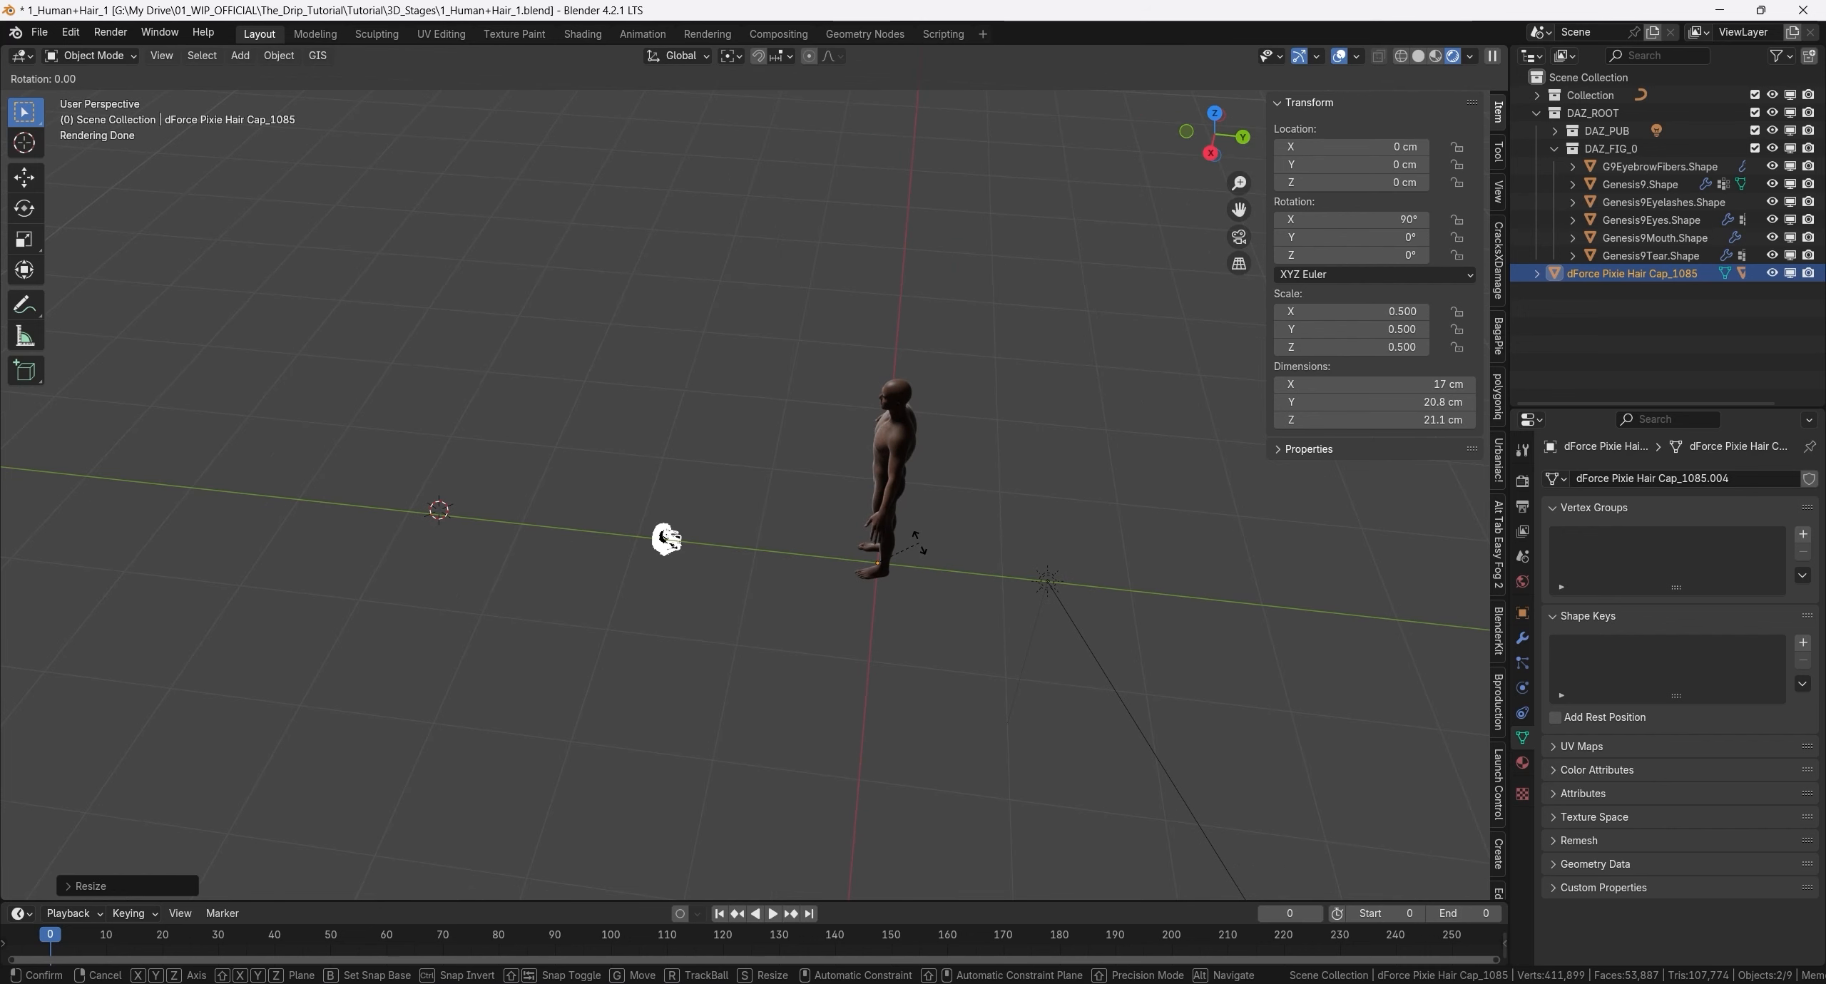
text(x)
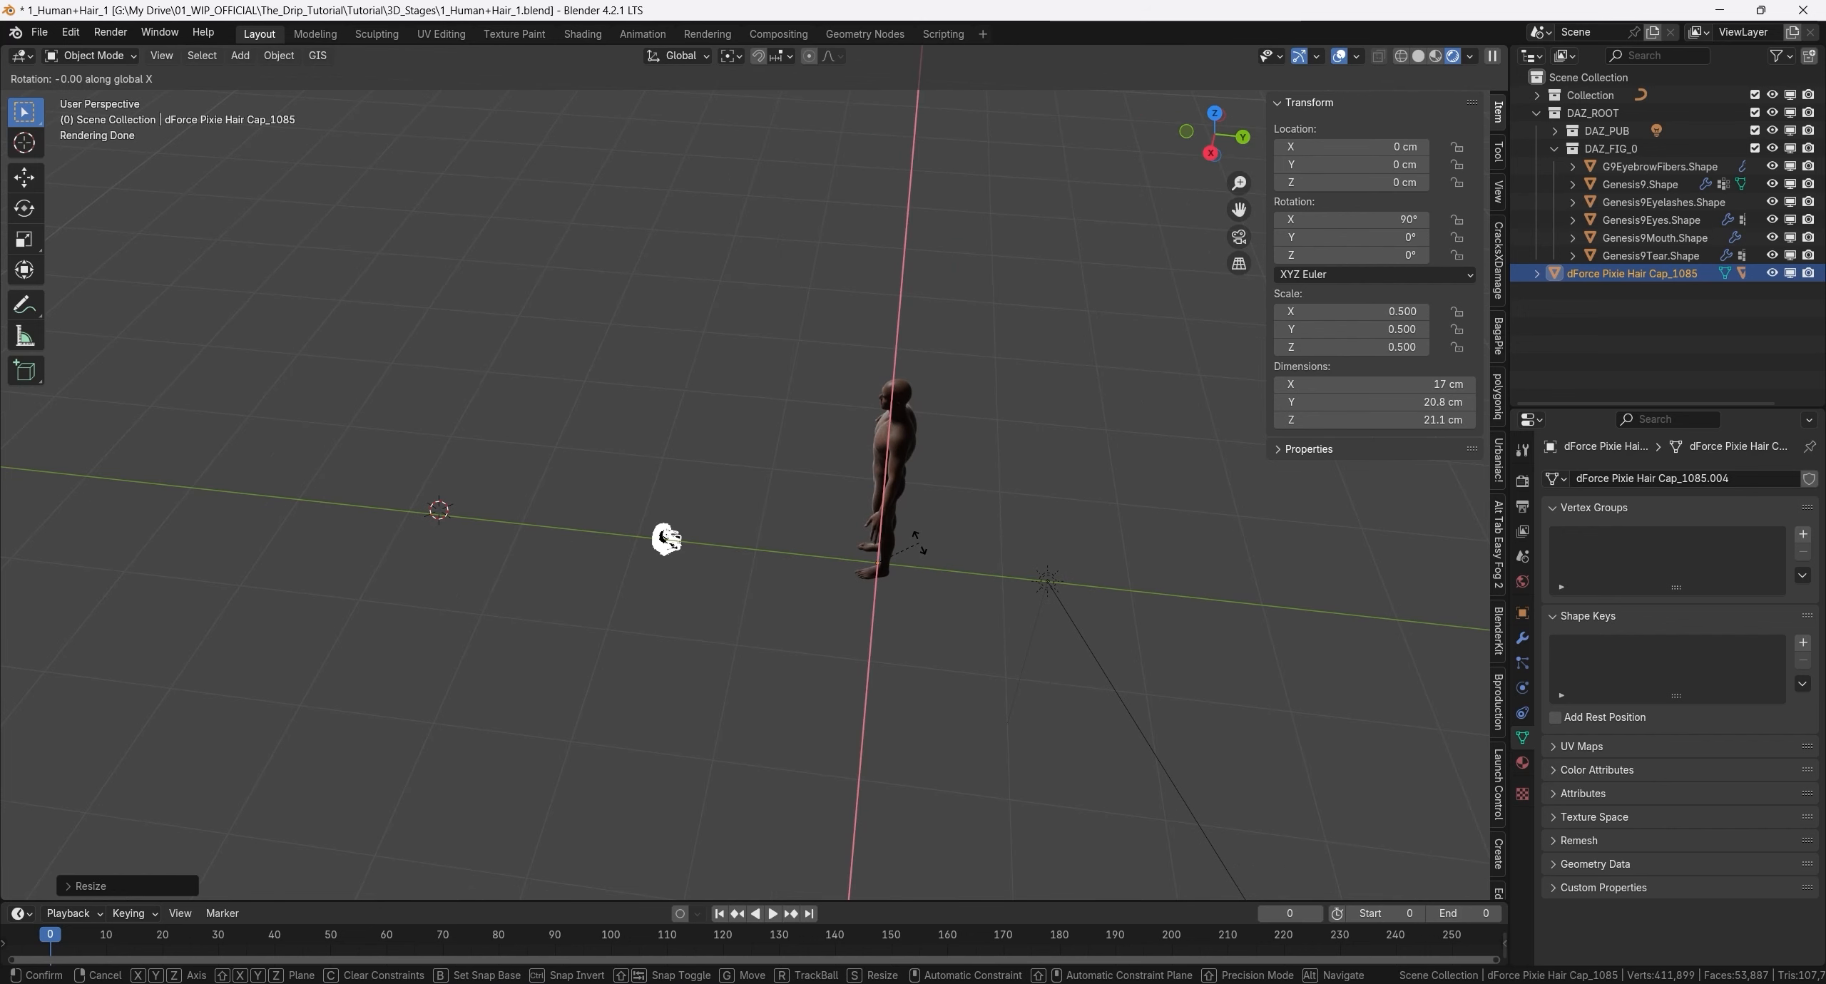
text(90)
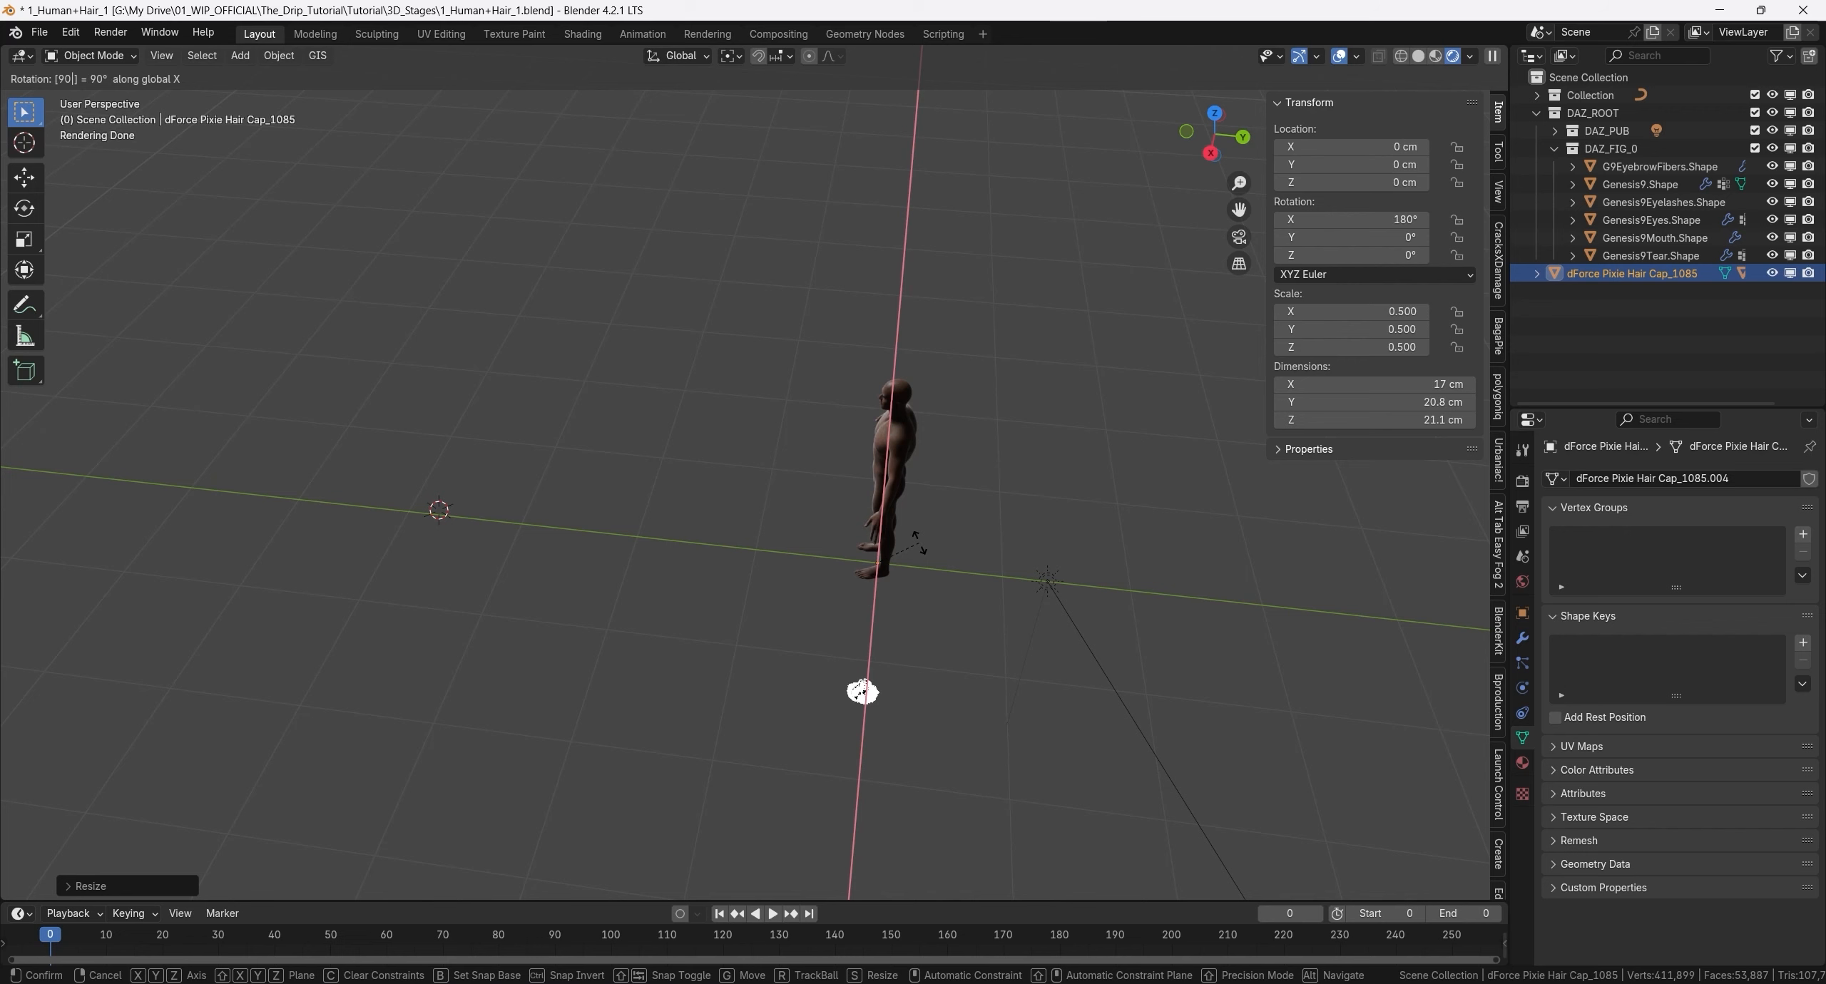
key(minus)
key(Return)
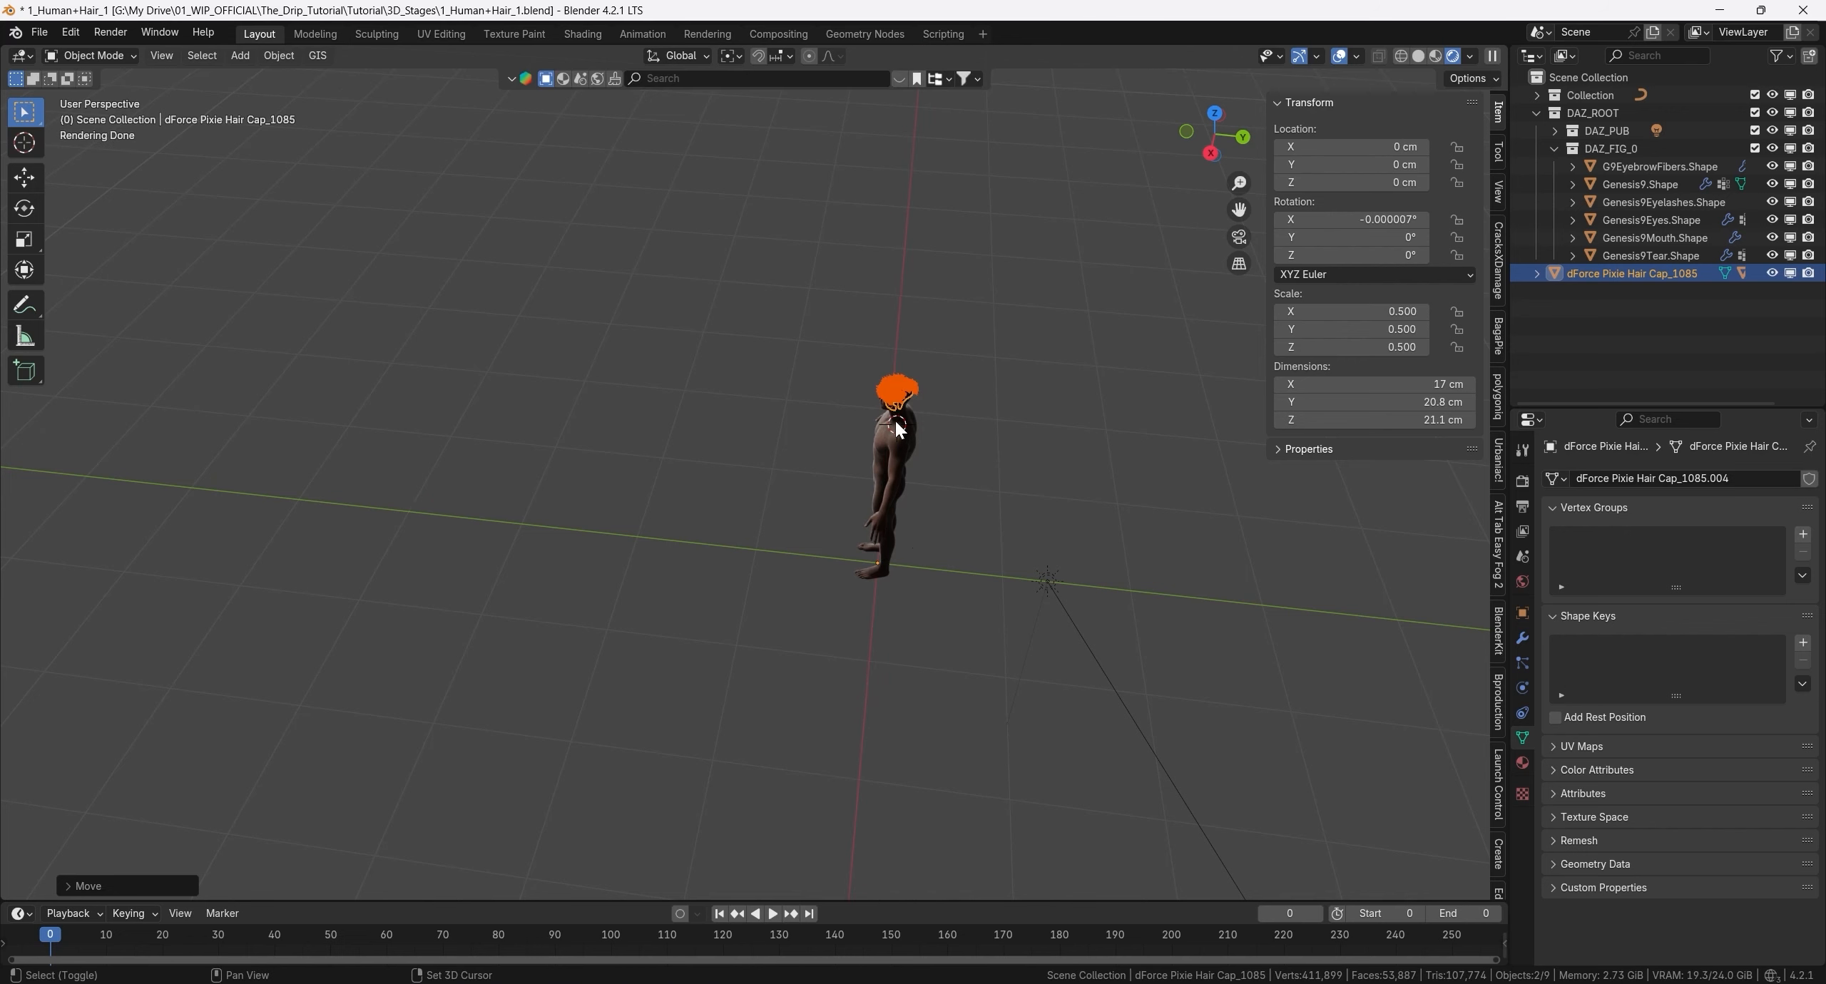
- Rotate the hair cap and its hair 180° about the Z axis so they face the same way as the head
scroll(896, 421, up, 5)
scroll(751, 475, up, 2)
shift+middle_drag(725, 381, 741, 473)
scroll(714, 514, up, 4)
shift+middle_drag(670, 585, 742, 421)
text(r)
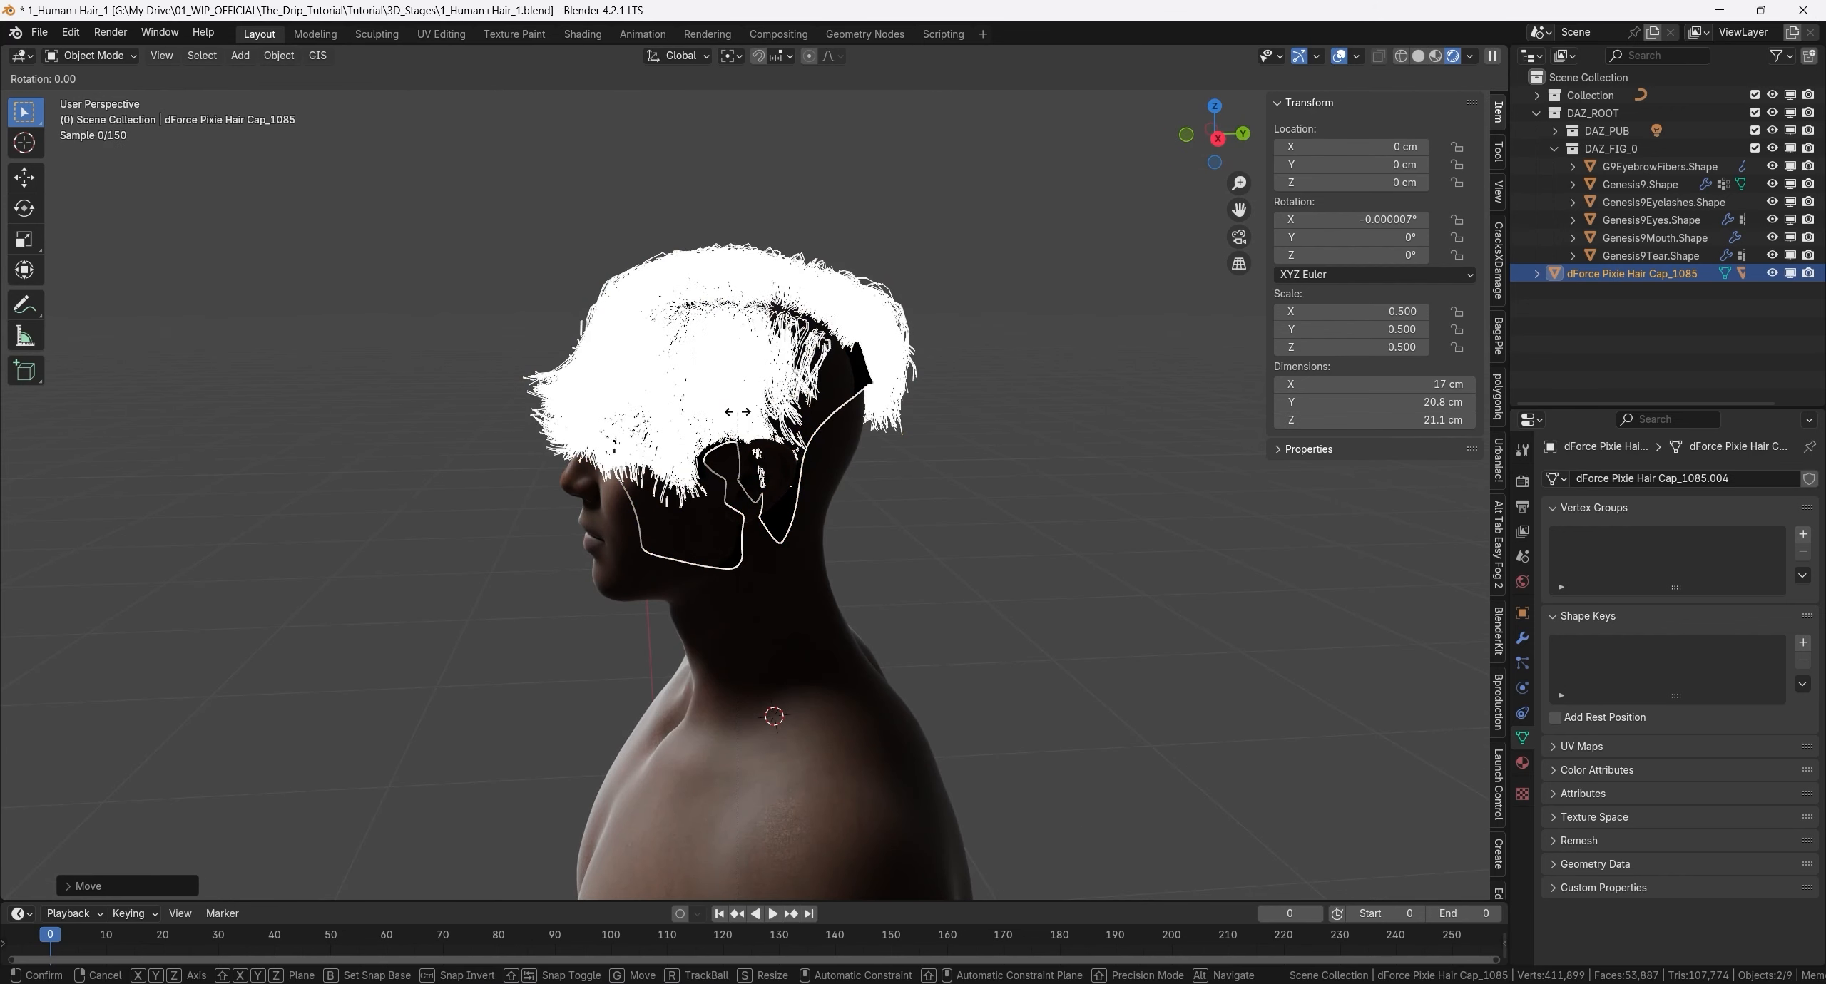
text(z180)
key(Return)
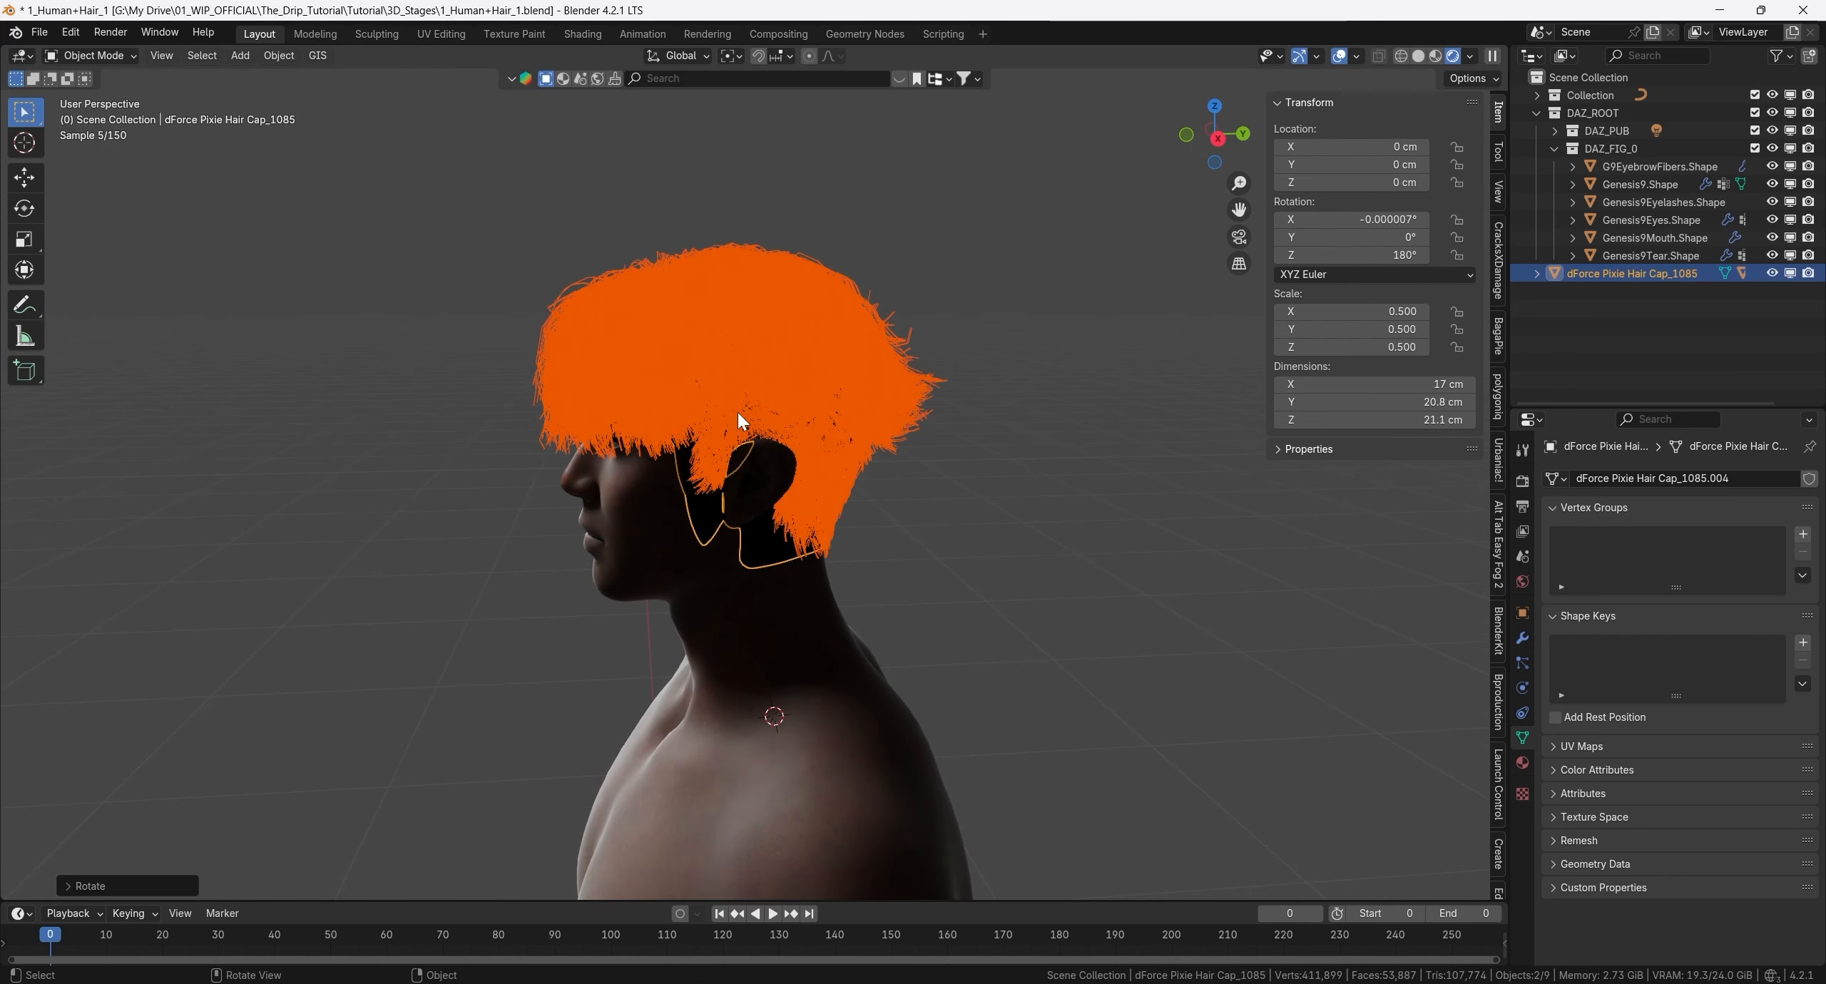
- Examine the fit of the hair and cap on the head up close, around the forehead and ear
middle_drag(602, 418, 698, 493)
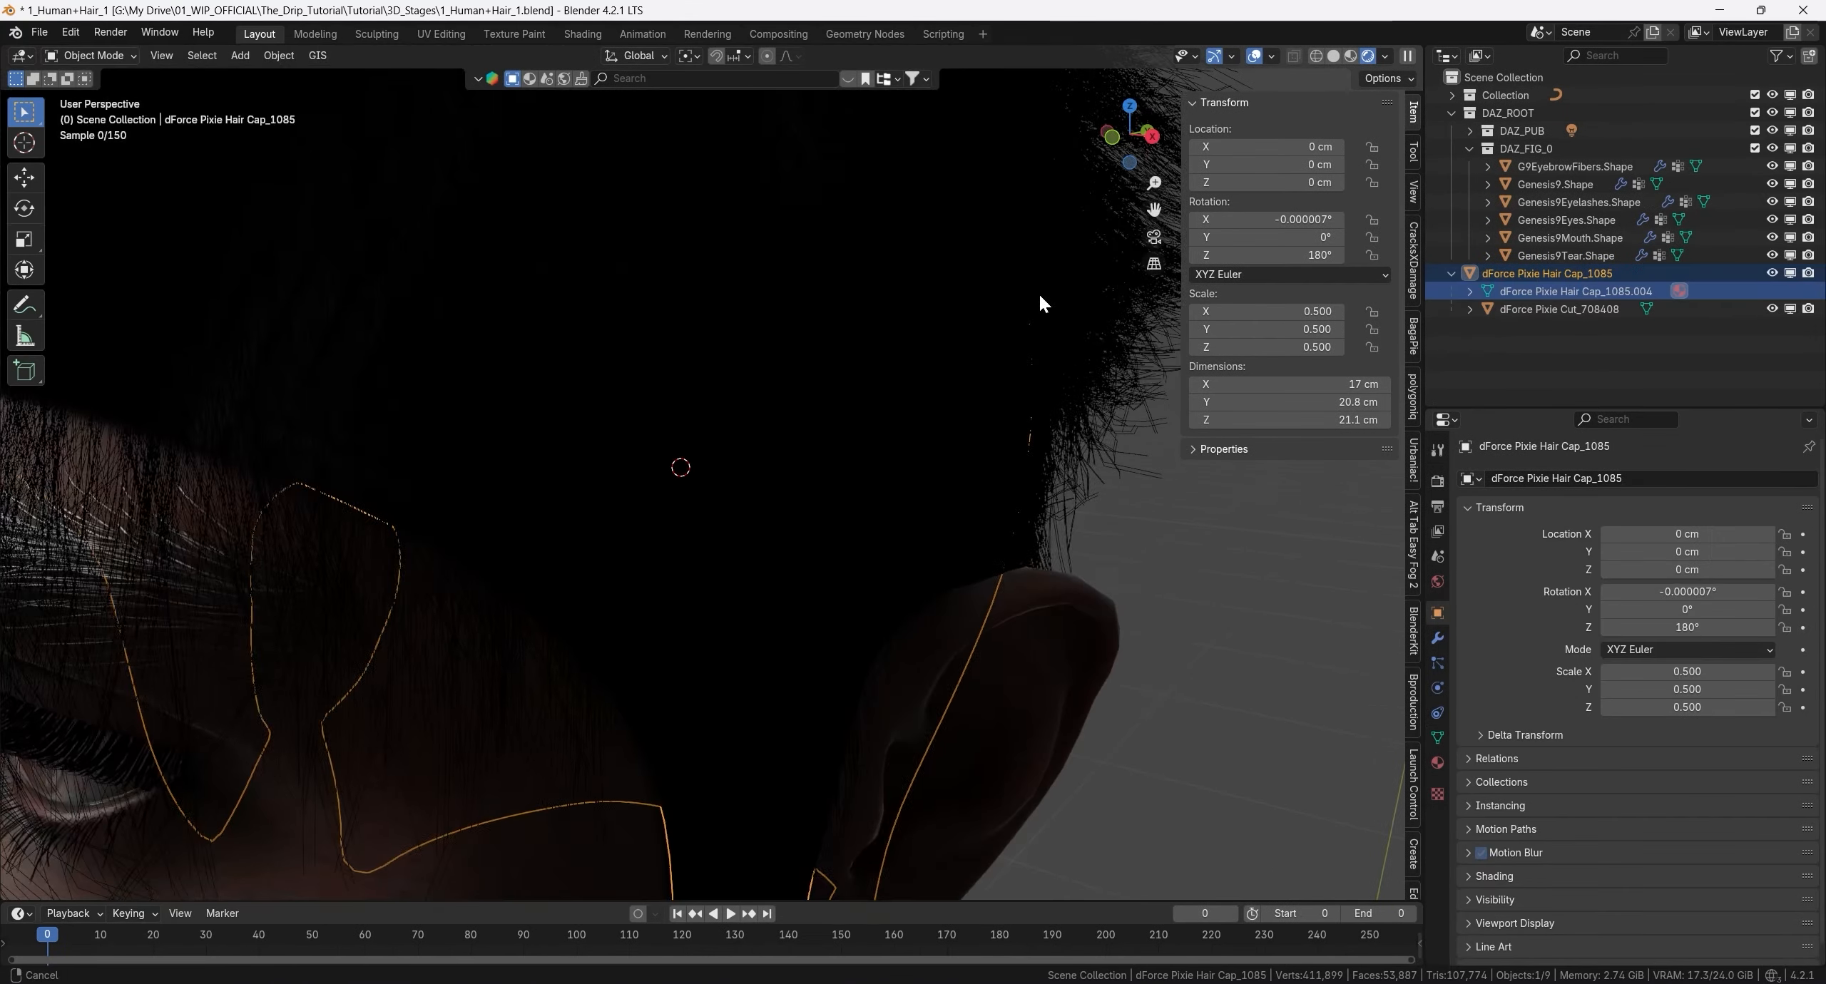
scroll(1012, 371, up, 5)
scroll(1005, 326, up, 3)
shift+middle_drag(1006, 326, 457, 520)
scroll(927, 406, up, 2)
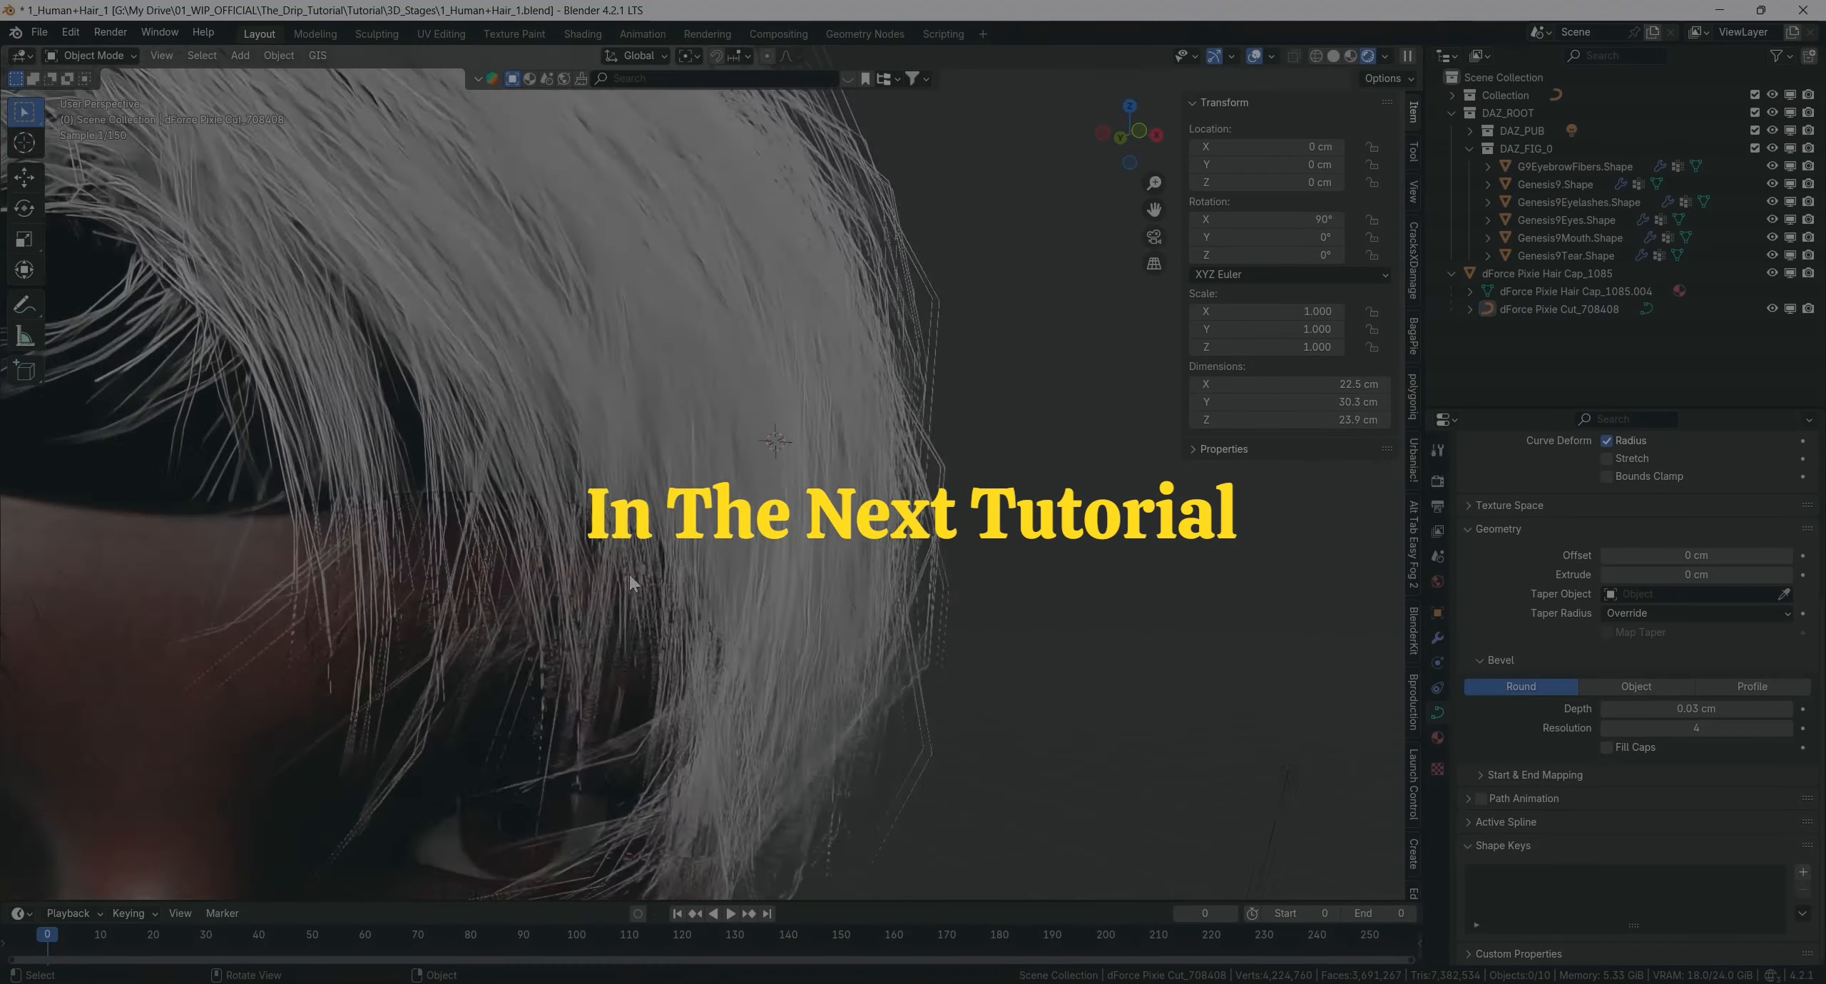